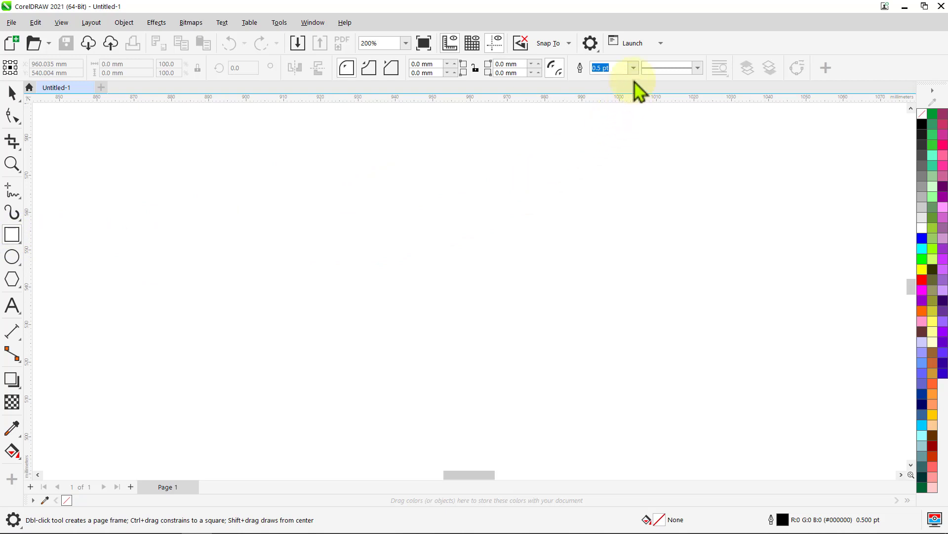
Step: Set the default outline width for new graphic objects in the document to 1.0 pt
click(633, 68)
click(623, 111)
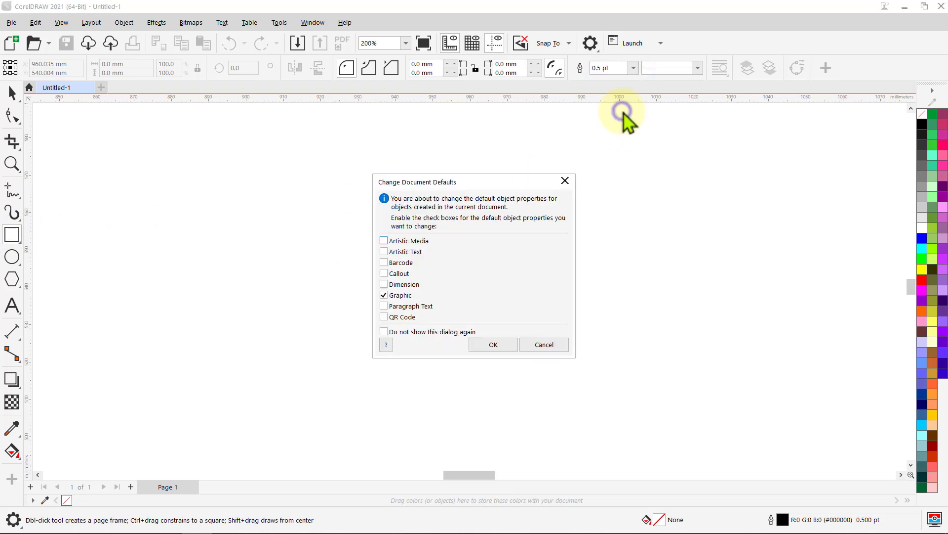
click(490, 346)
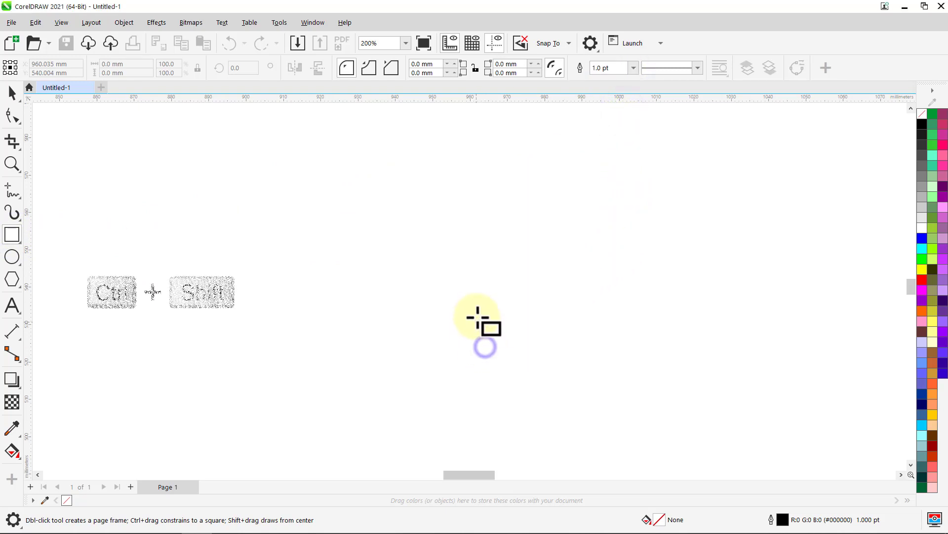
Step: Draw a square from its centre on the blank canvas, lock its proportions and resize it to 90 × 90 mm
drag(479, 293, 607, 322)
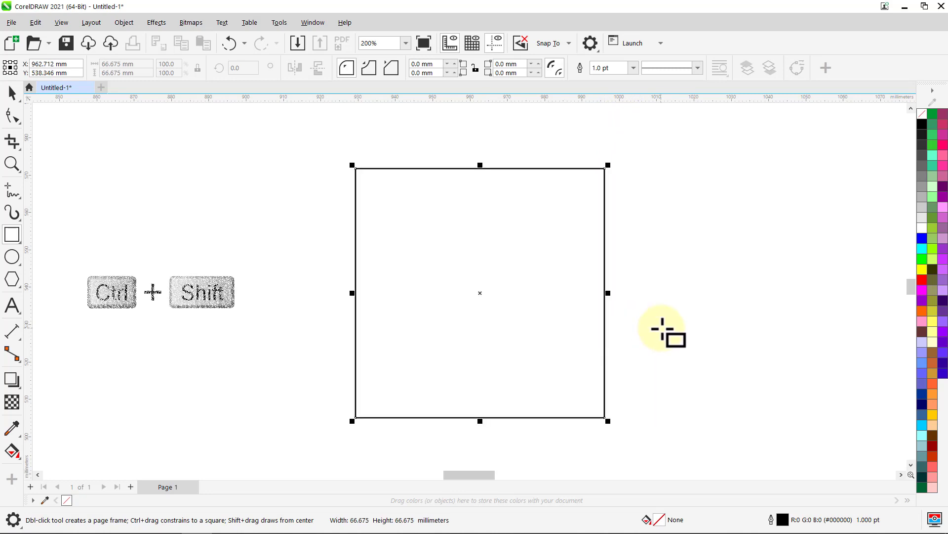
key(space)
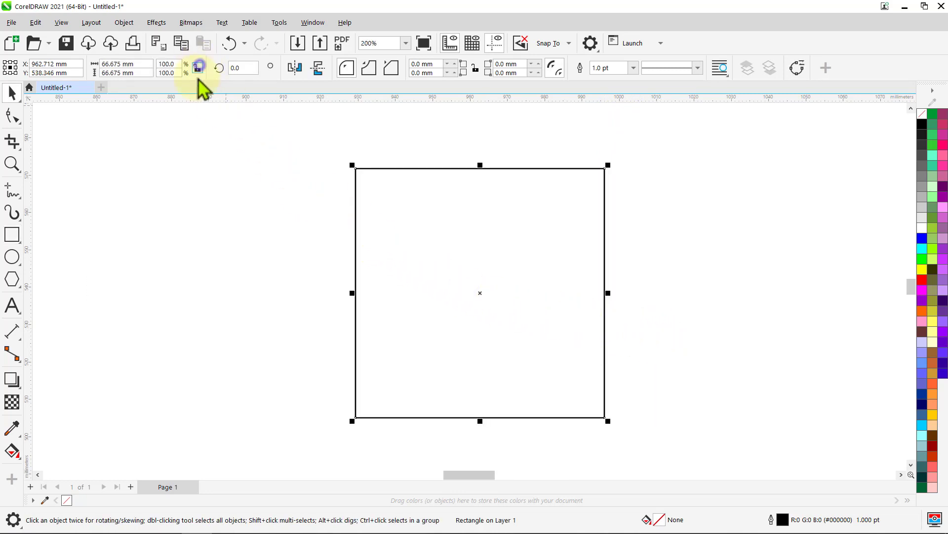
click(142, 72)
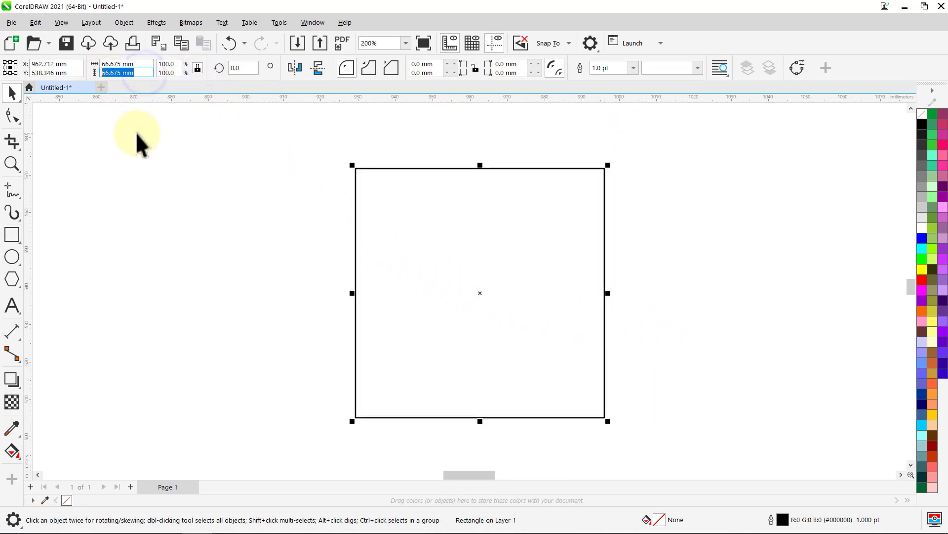
text(90)
key(Return)
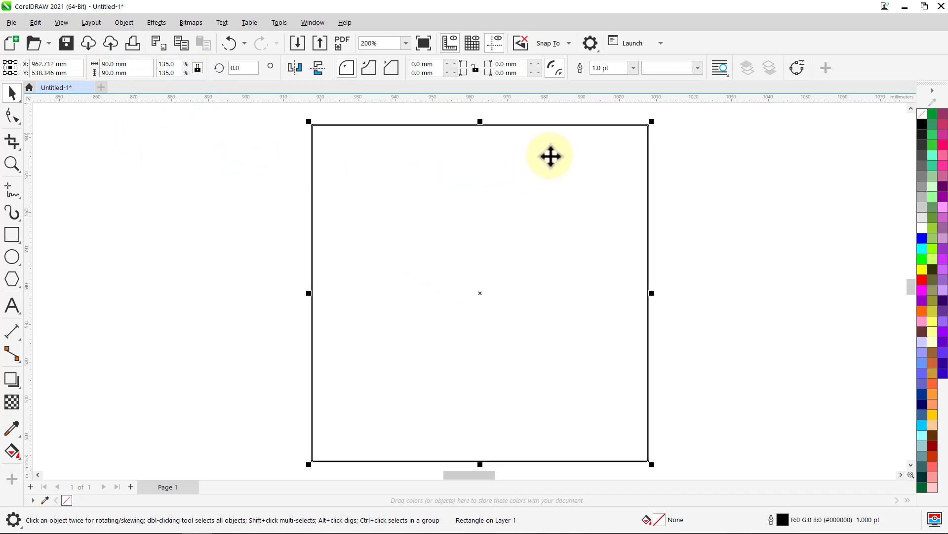
Step: Make a smaller concentric copy of the 90 mm square and size it to 80 × 80 mm
drag(652, 122, 623, 153)
right_click(623, 154)
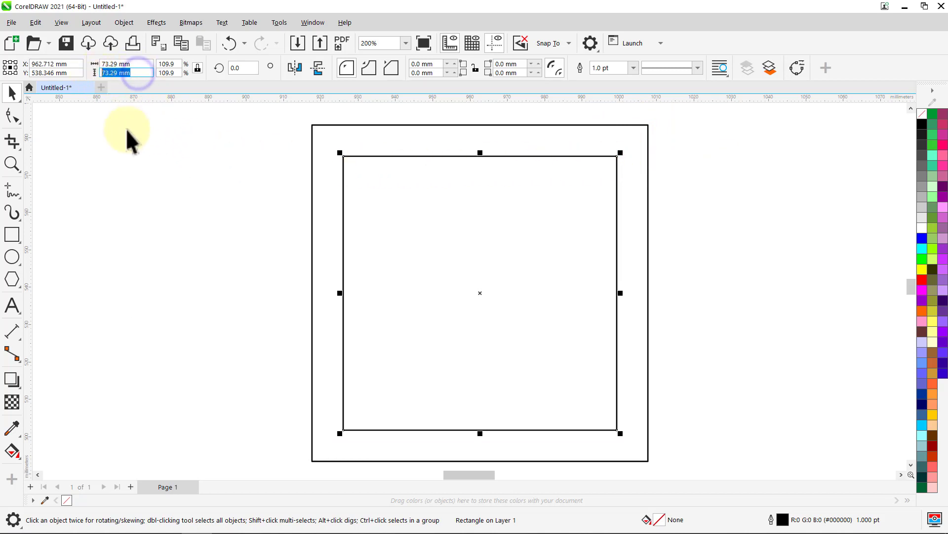
text(80)
key(Return)
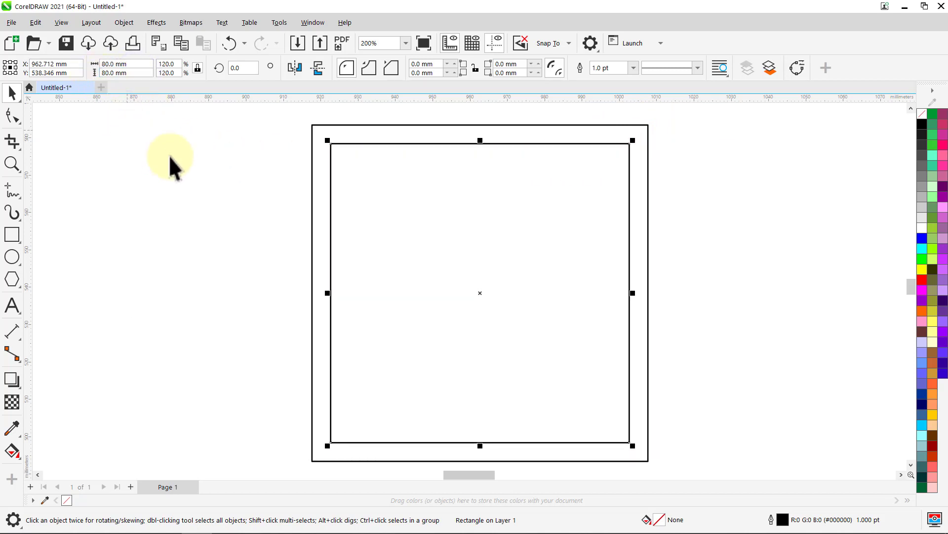
Step: Make a concentric copy inside the 80 mm square and size it to 55 × 55 mm
drag(633, 142, 589, 186)
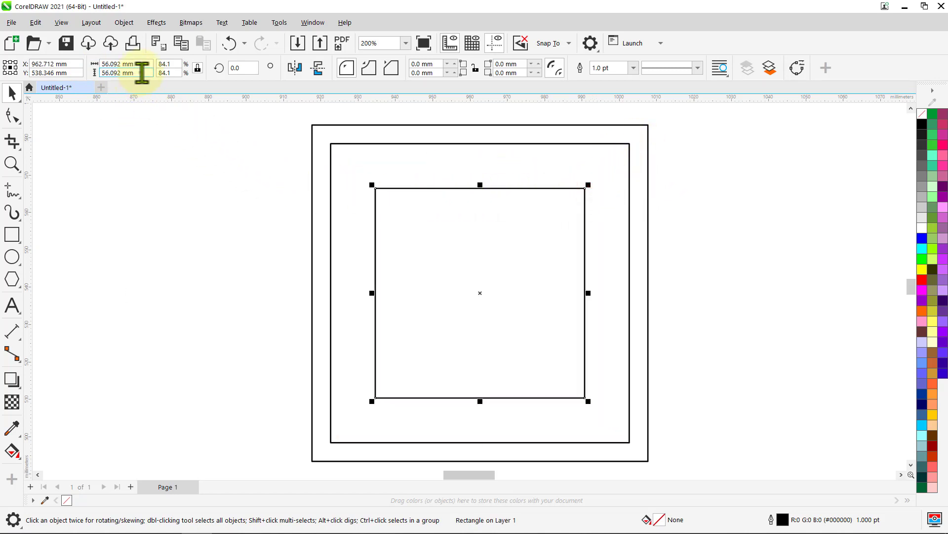
text(55)
key(Return)
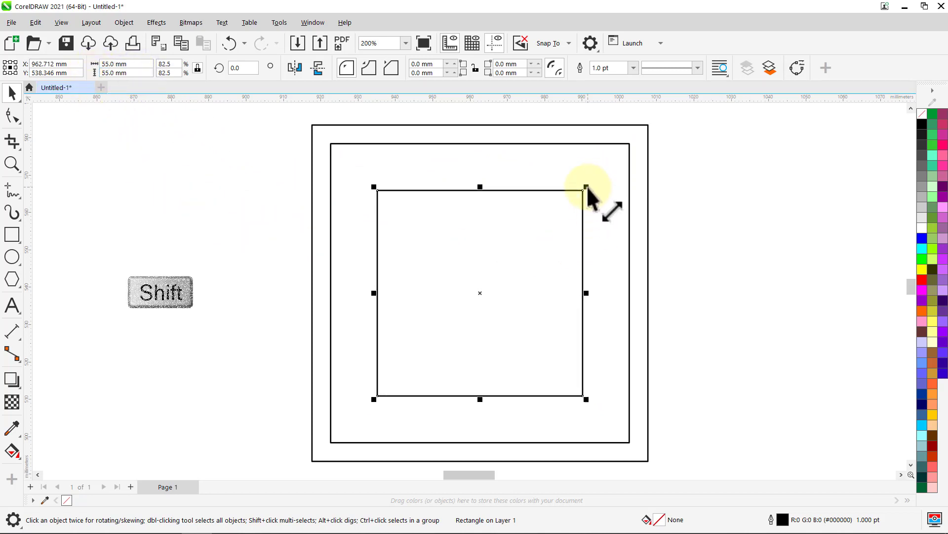
Step: Make a concentric copy inside the 55 mm square, size it to 35 × 35 mm and deselect it
drag(586, 186, 539, 237)
right_click(540, 239)
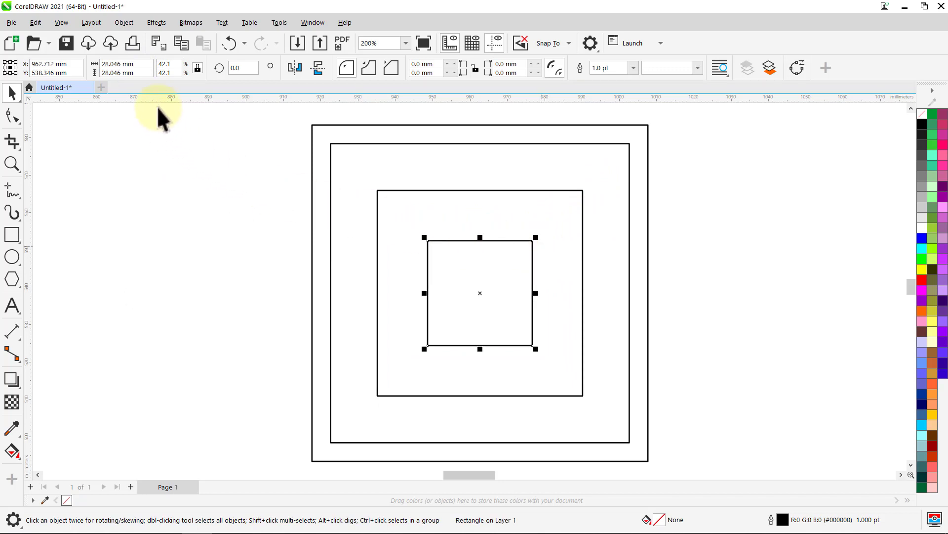
click(147, 73)
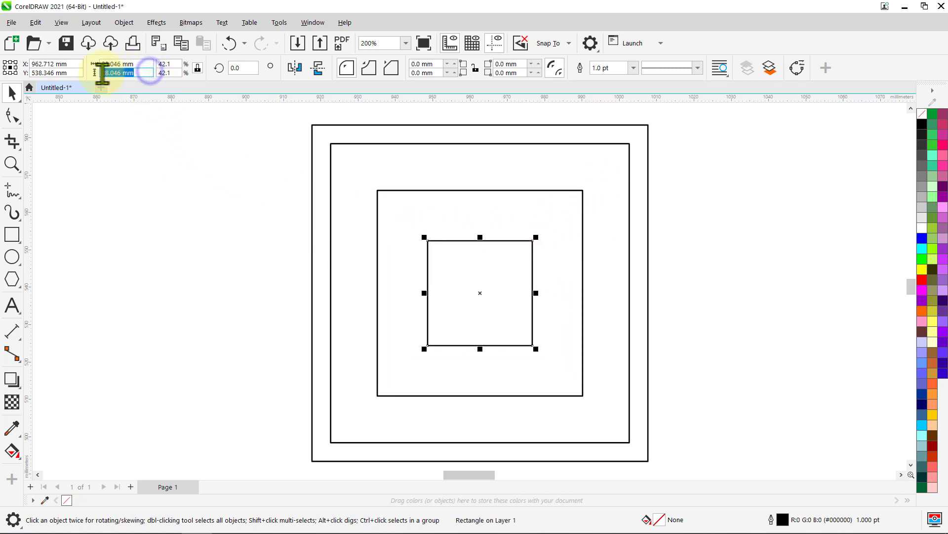
text(35)
key(Return)
click(105, 133)
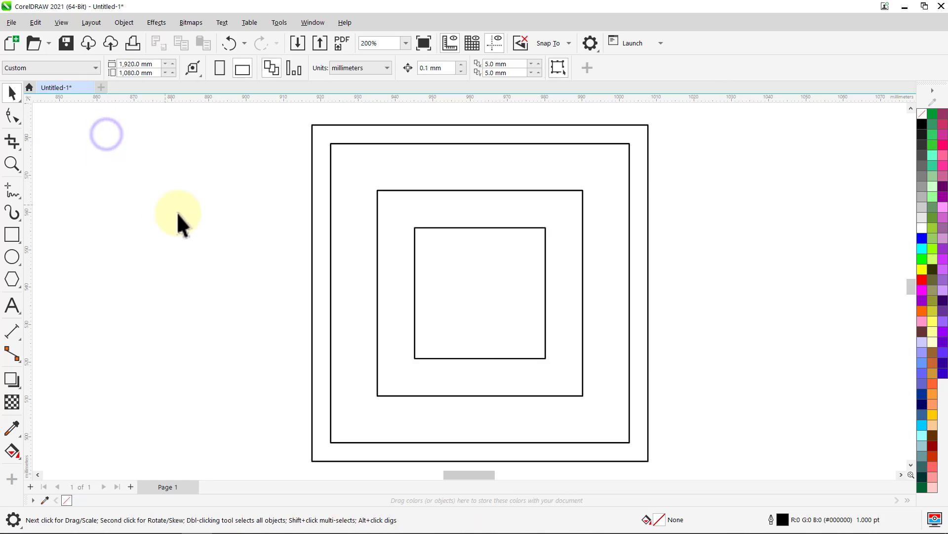
Step: Copy the outermost square as a centred vertical bar 10 mm wide, keeping its full height
click(310, 227)
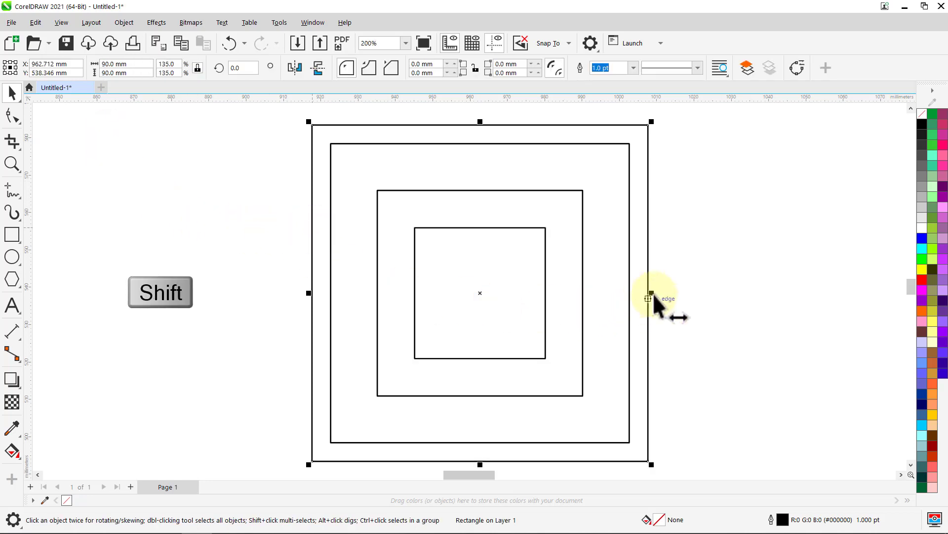
drag(651, 293, 501, 281)
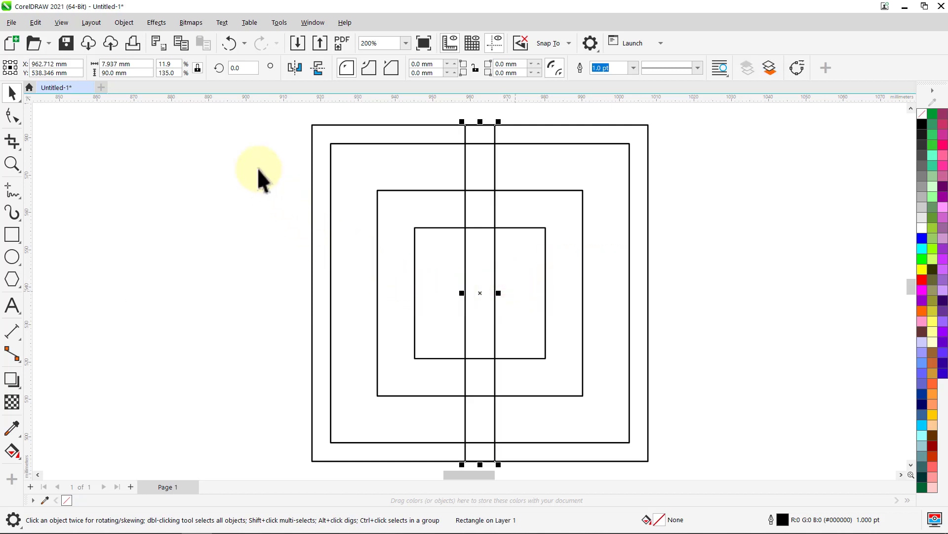
click(133, 64)
text(10)
key(Return)
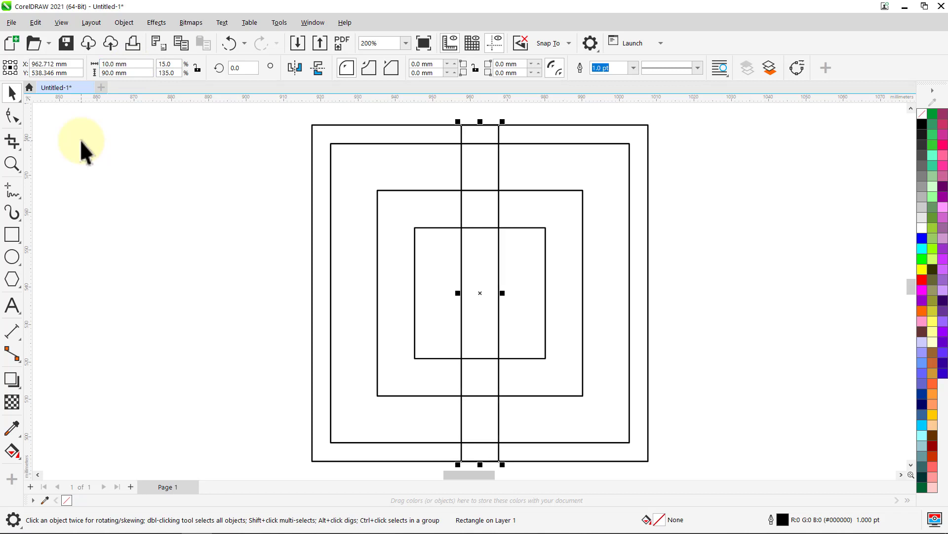
click(81, 142)
Step: Copy the outermost square as a centred horizontal bar 100 mm wide and 10 mm high
click(313, 192)
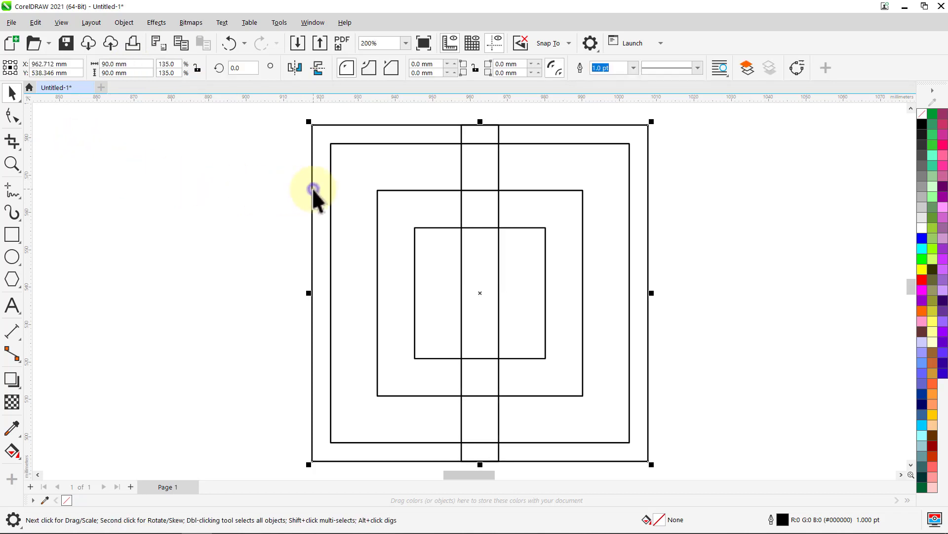
drag(482, 121, 483, 271)
right_click(483, 271)
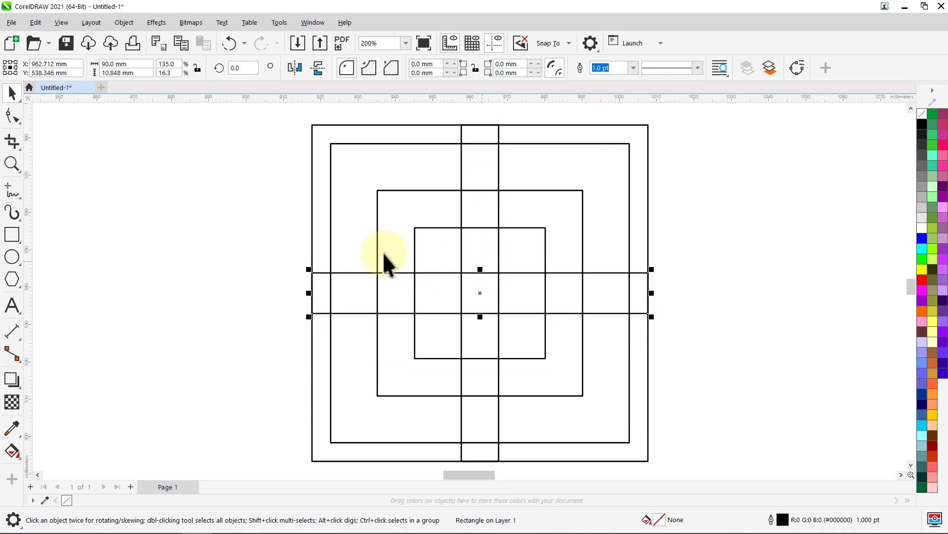
click(141, 65)
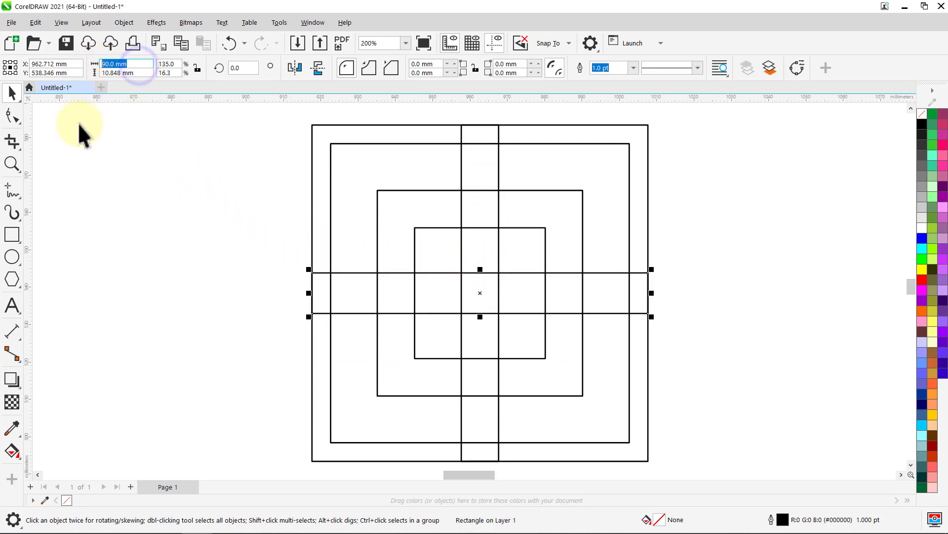
text(100)
key(Return)
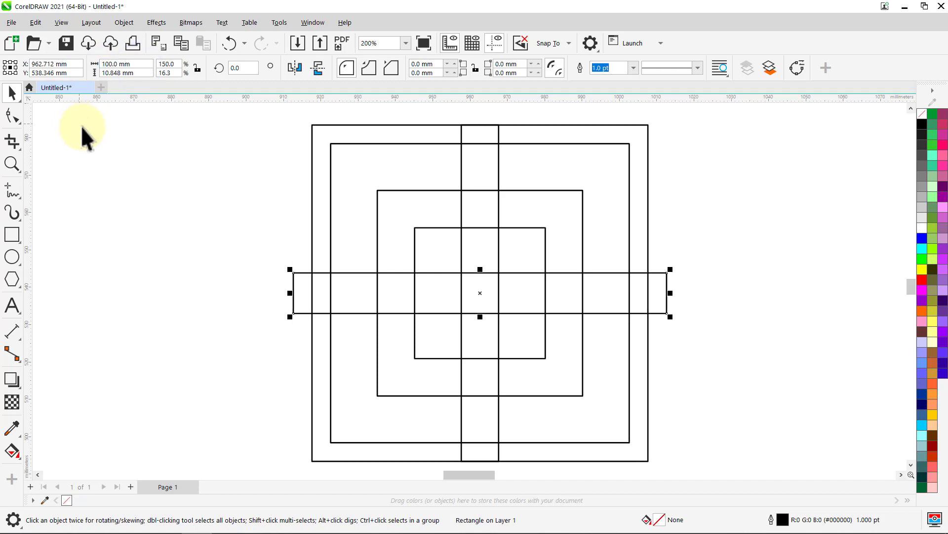
click(140, 73)
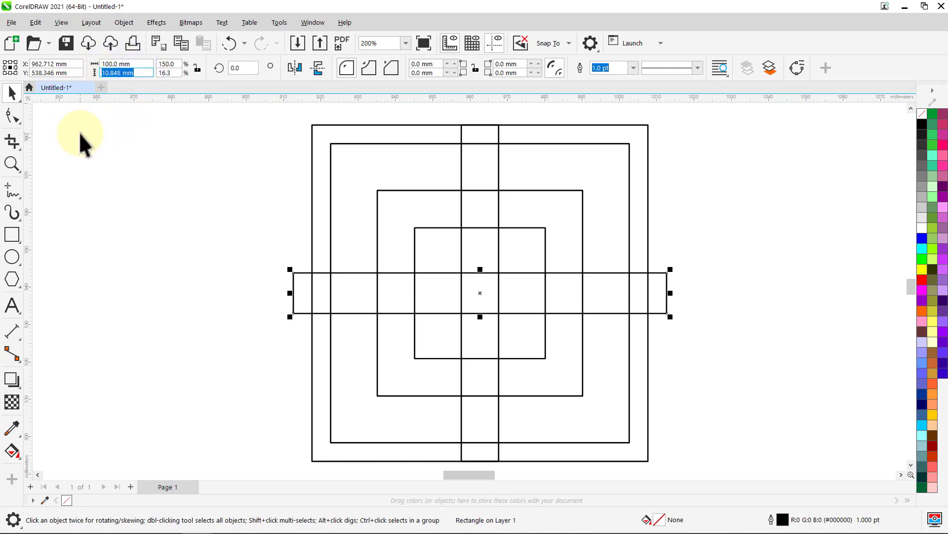
text(10)
key(Return)
key(Escape)
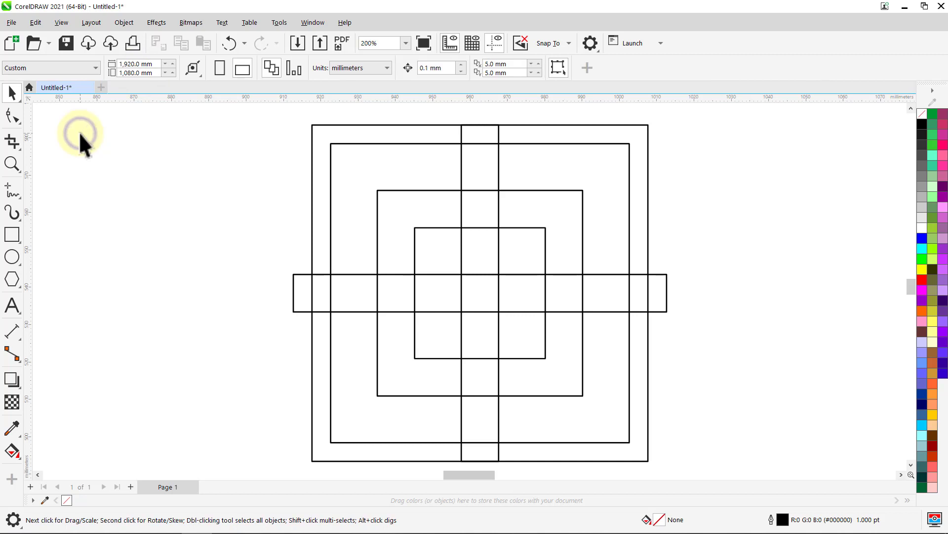
Step: Select all the squares and bars, group them together and clear the selection
key(ctrl+a)
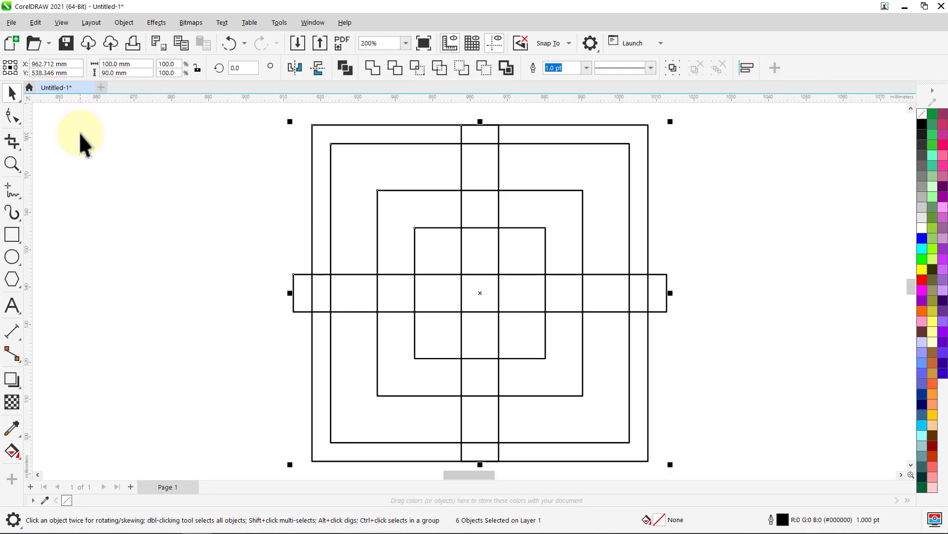
key(ctrl+g)
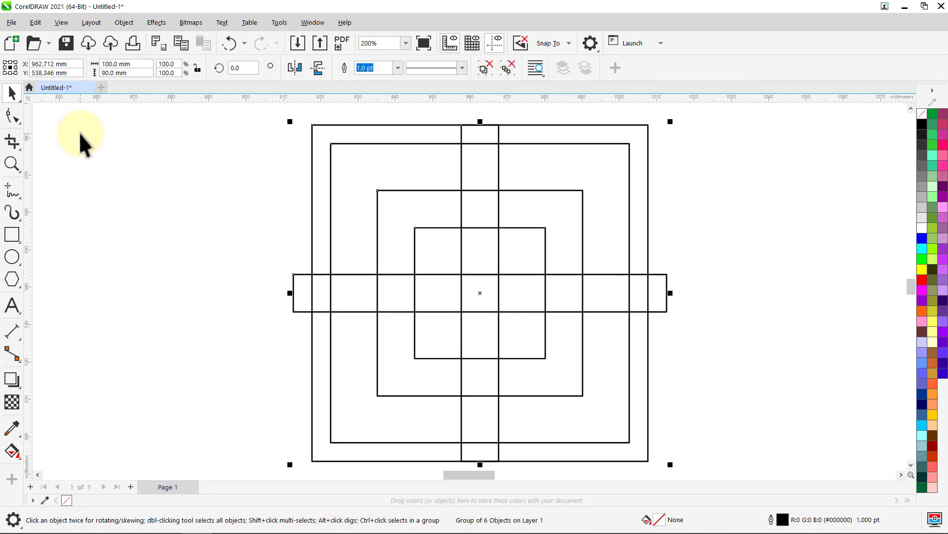
click(78, 132)
Step: With Virtual Segment Delete, remove the unneeded crossing segments in the upper arm of the vertical bar above the innermost square
click(16, 143)
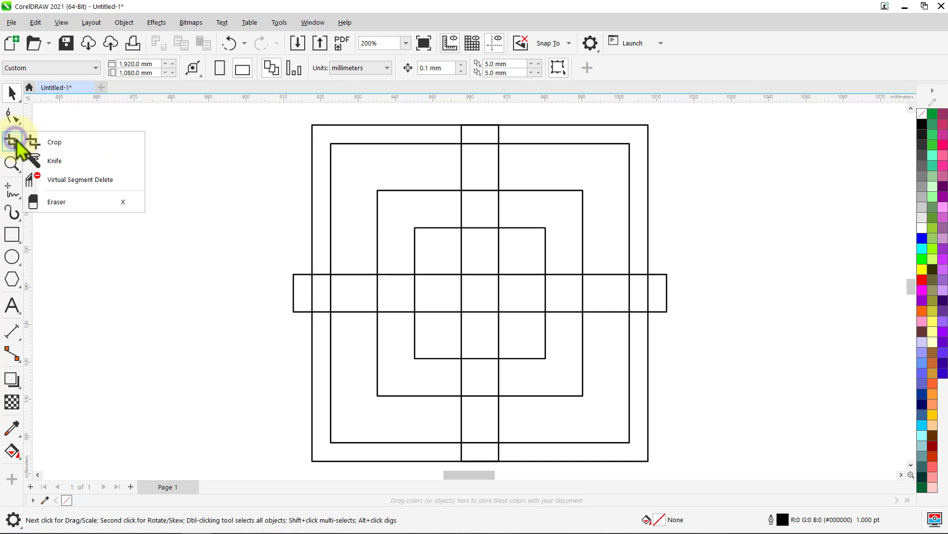
click(74, 180)
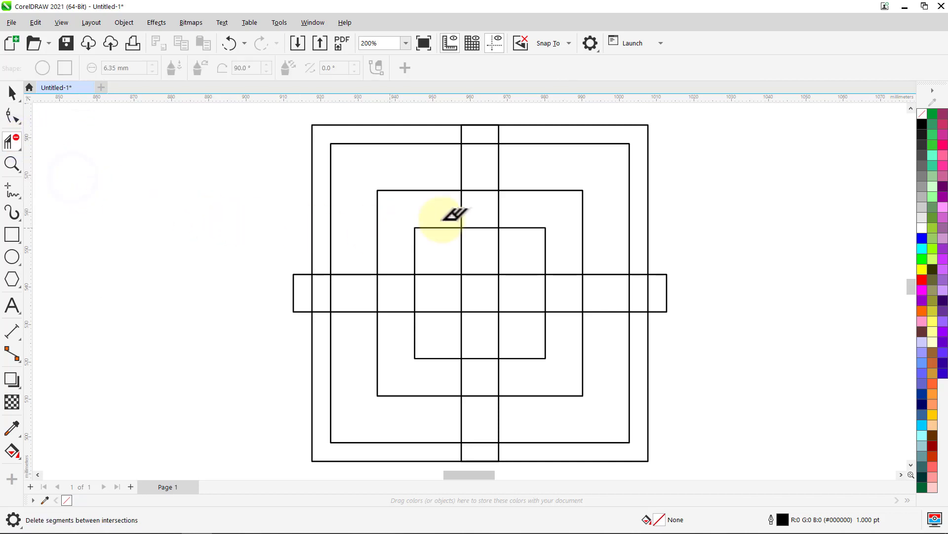
drag(490, 137, 478, 205)
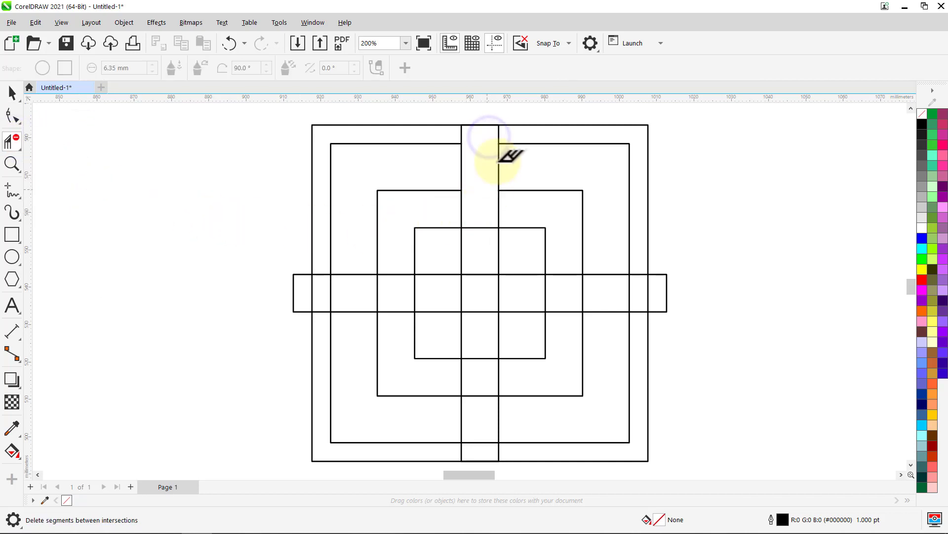
drag(513, 130, 449, 130)
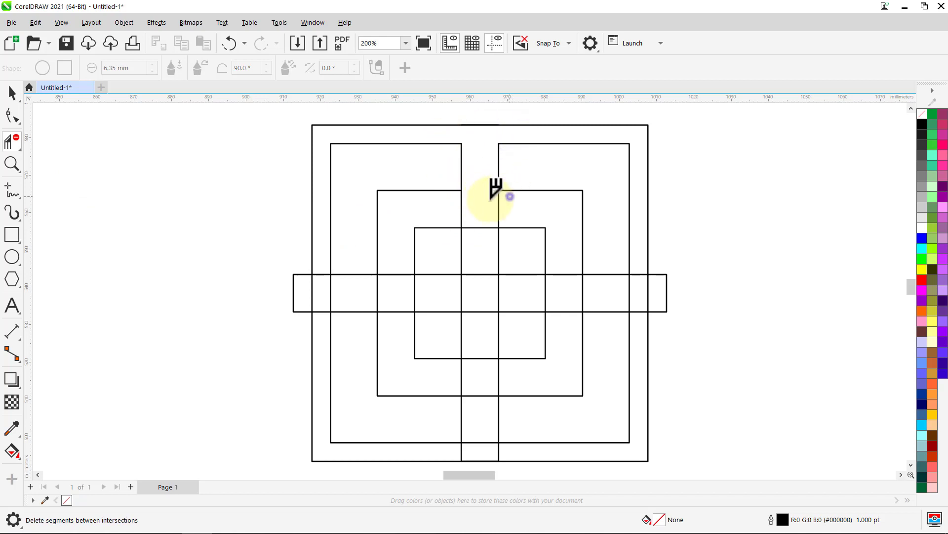
drag(491, 197, 437, 197)
Step: Delete the bar segments inside the innermost square and the unneeded crossing segments in the vertical bar's lower arm
drag(497, 273, 443, 319)
drag(510, 371, 445, 365)
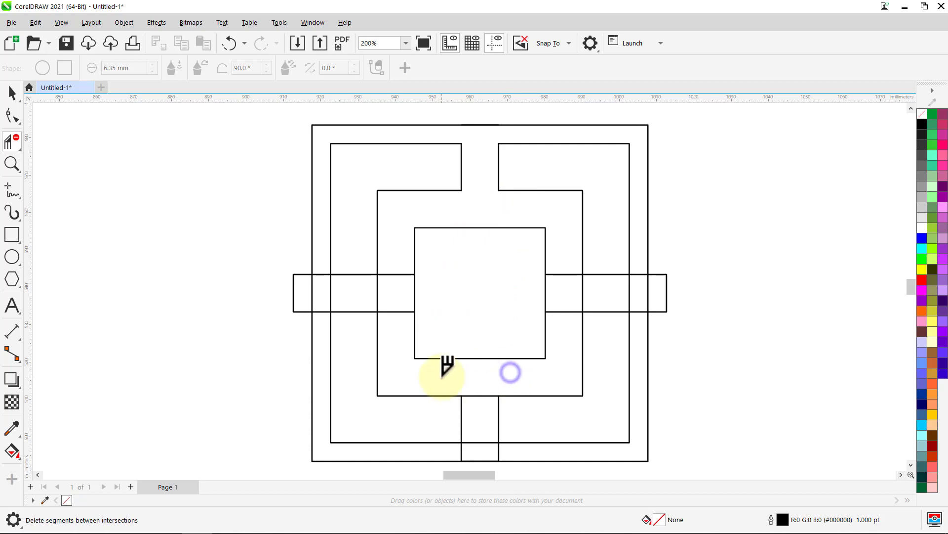
click(484, 391)
drag(491, 440, 451, 438)
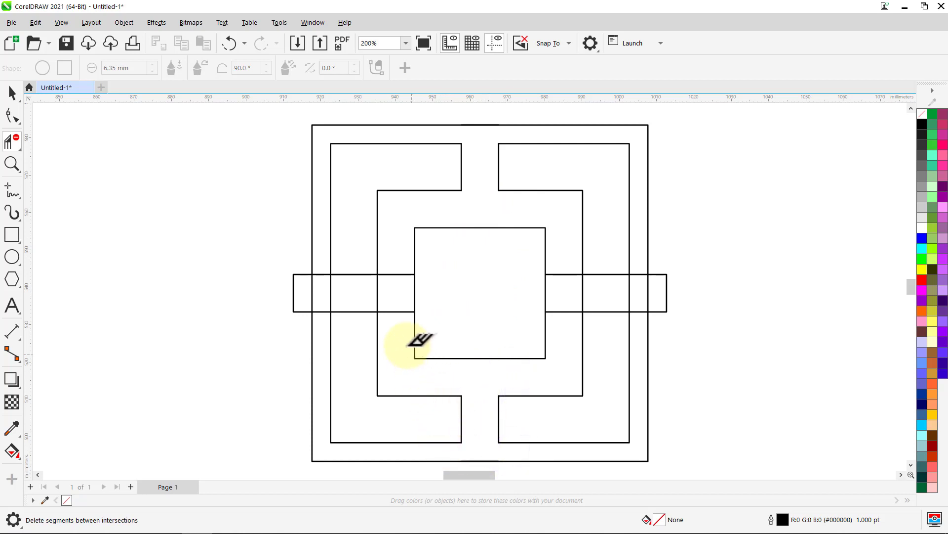
Step: Delete the crossing segments in the horizontal bar's left arm so a channel opens between the outer and innermost squares
click(381, 285)
click(329, 285)
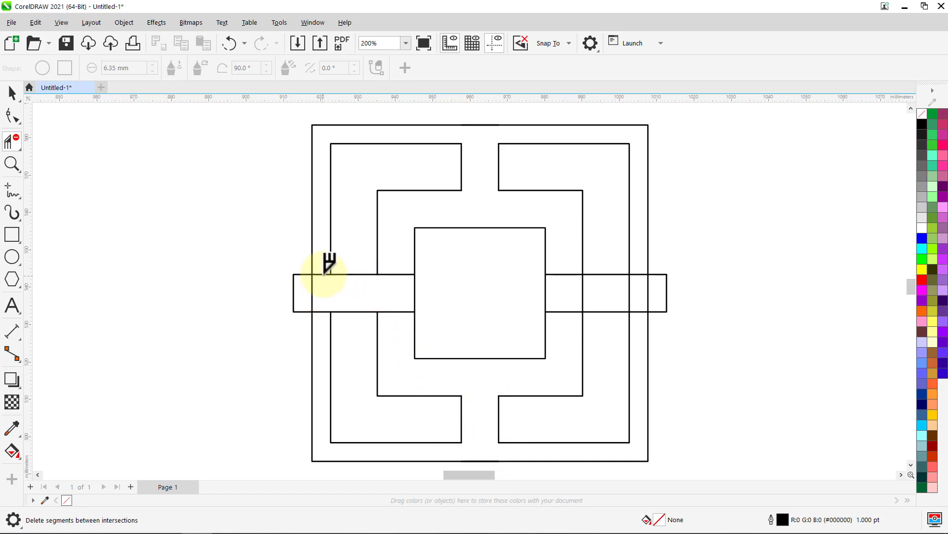
drag(327, 267, 336, 320)
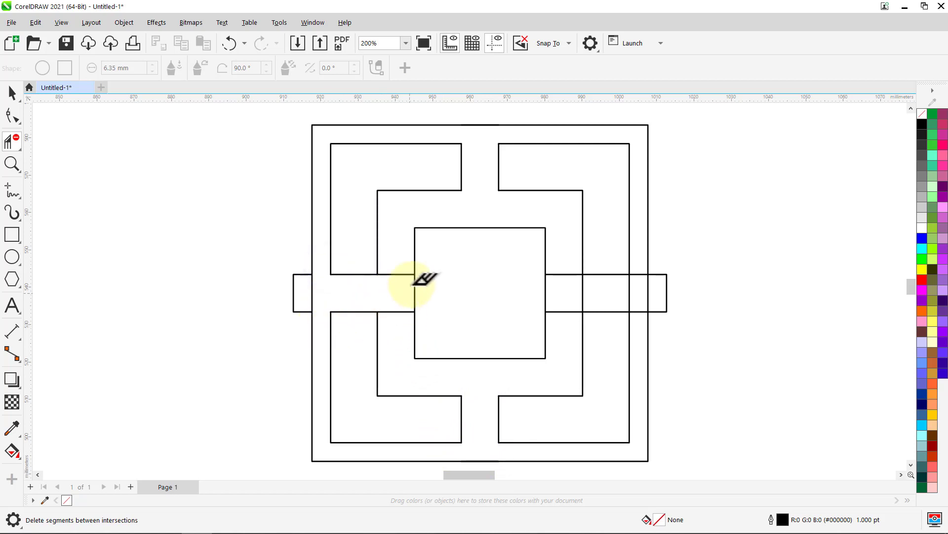
drag(404, 263, 410, 319)
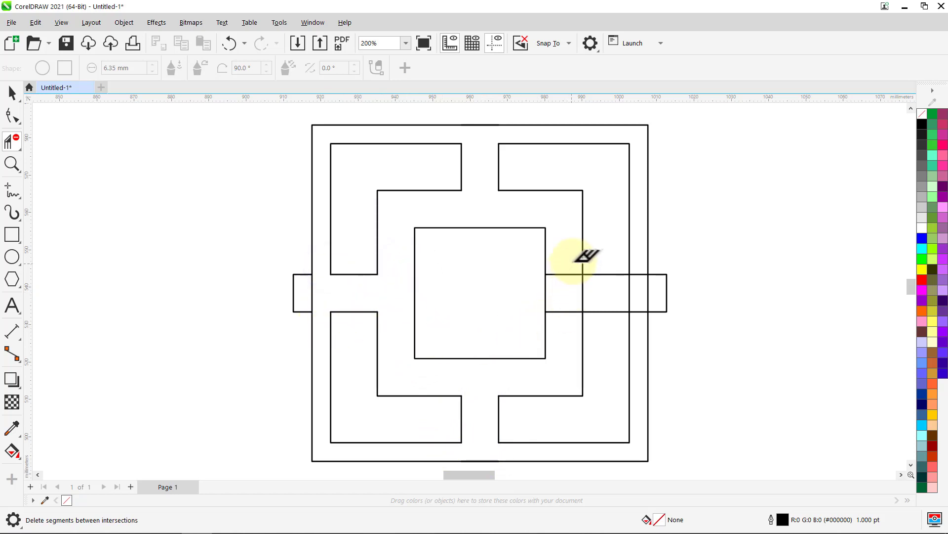
Step: Delete the crossing segments in the horizontal bar's right arm to mirror the left channel, and leave the segment deletion tool
drag(573, 259, 573, 317)
drag(636, 287, 569, 283)
drag(637, 287, 642, 310)
key(space)
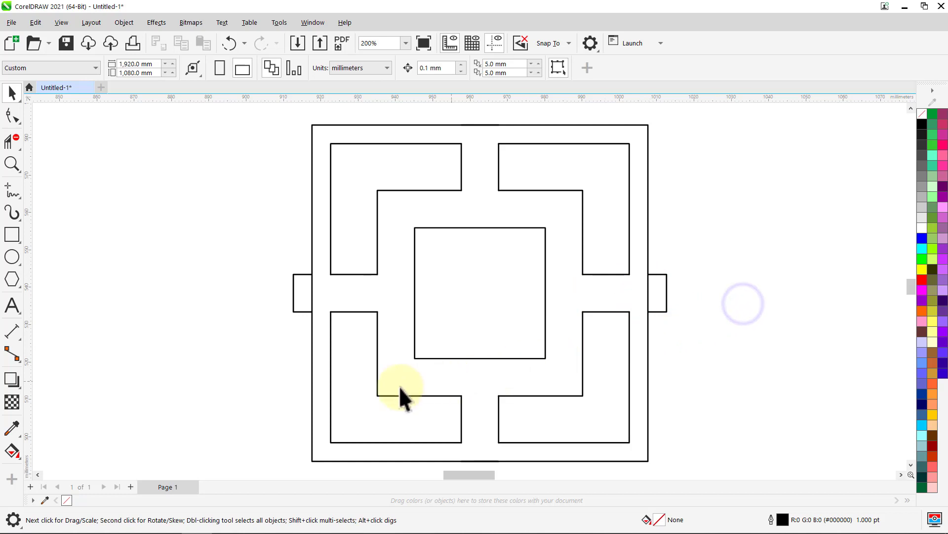
Step: Use Smart Fill to fill the outer frame, the four L-shaped corners and the central square green with a 1.5 pt black outline
click(11, 452)
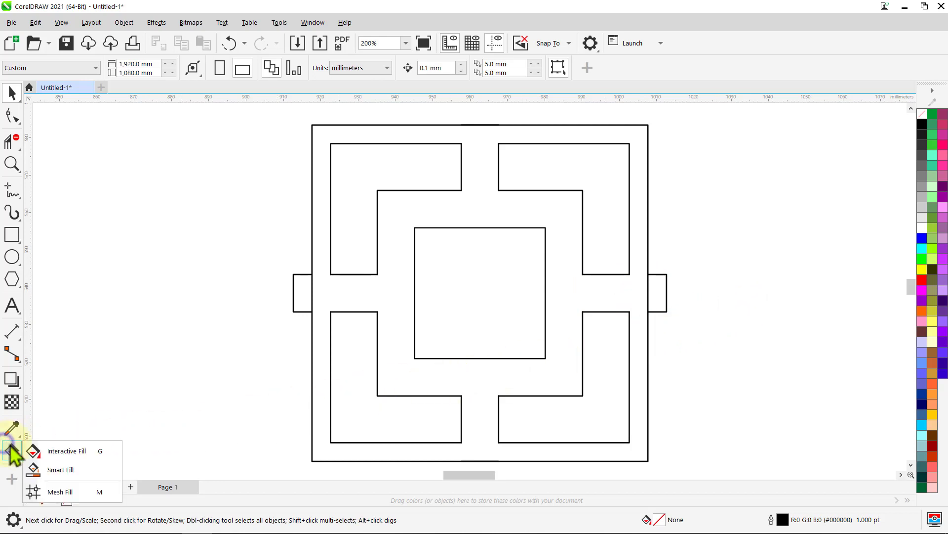
click(59, 471)
click(371, 296)
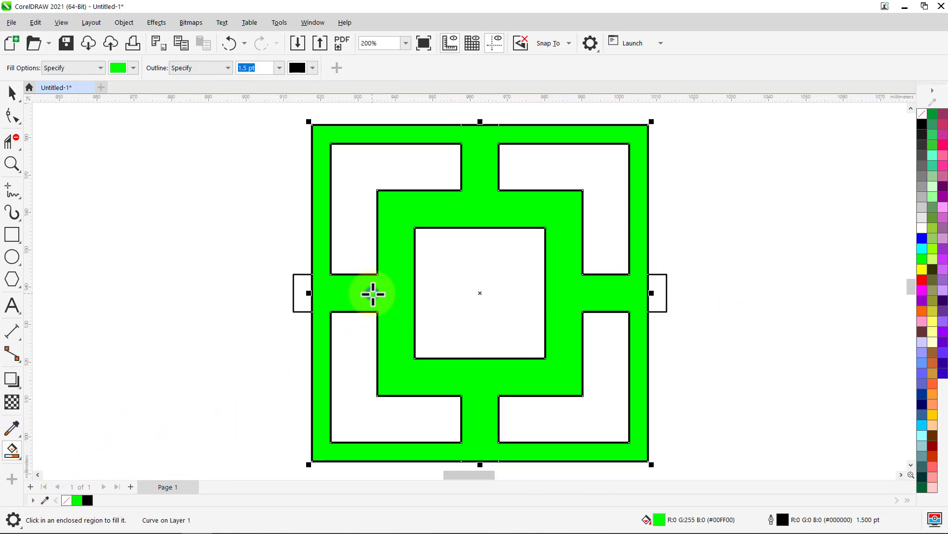
click(358, 222)
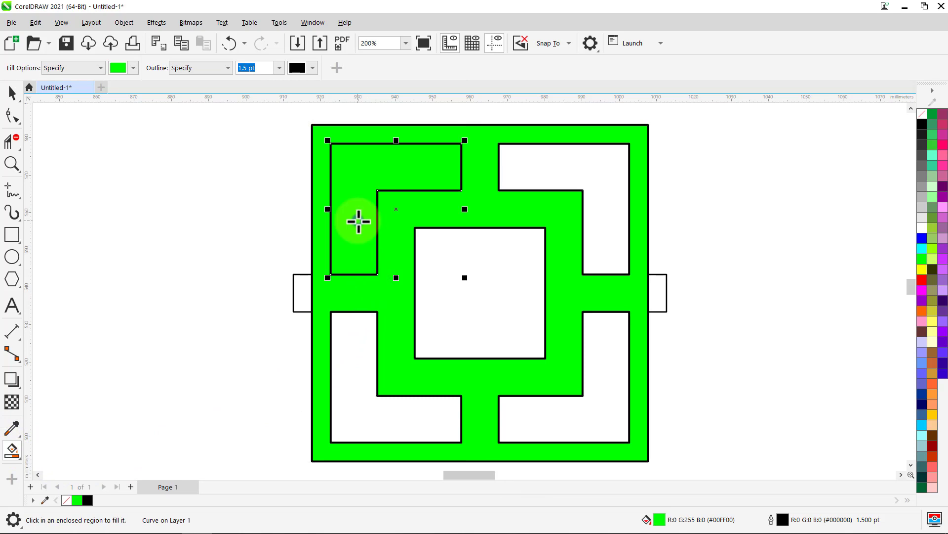
click(597, 201)
click(523, 268)
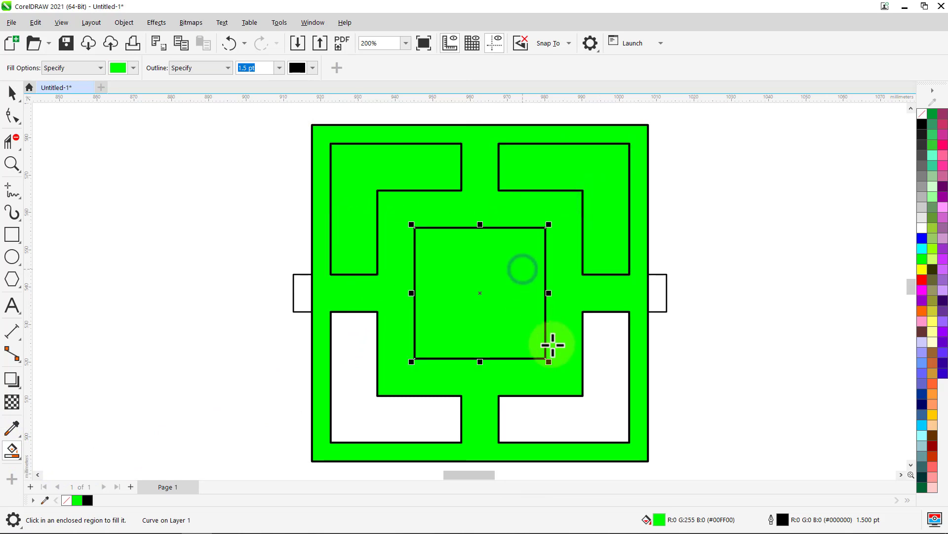
click(613, 369)
click(414, 410)
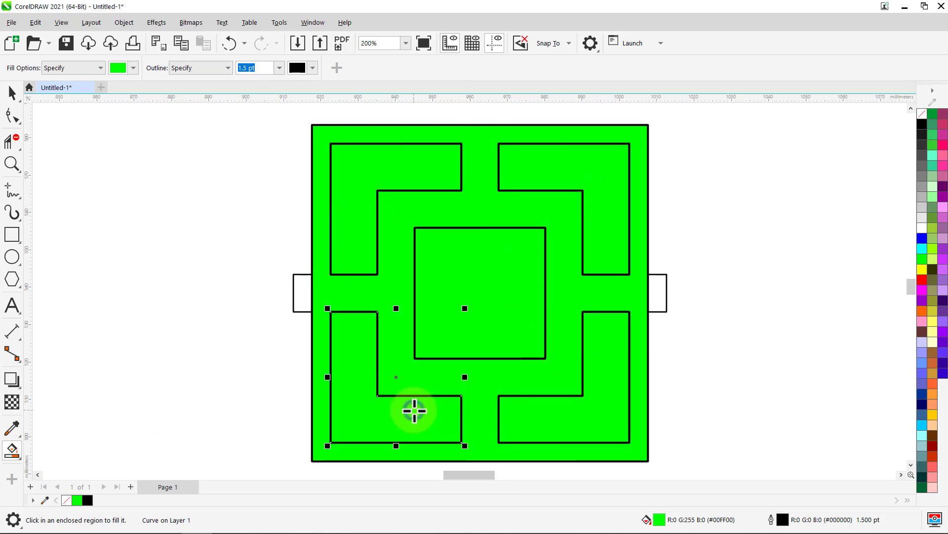
Step: Delete the leftover original curves, including the bar stubs protruding from both sides of the filled square
key(space)
click(236, 376)
key(Delete)
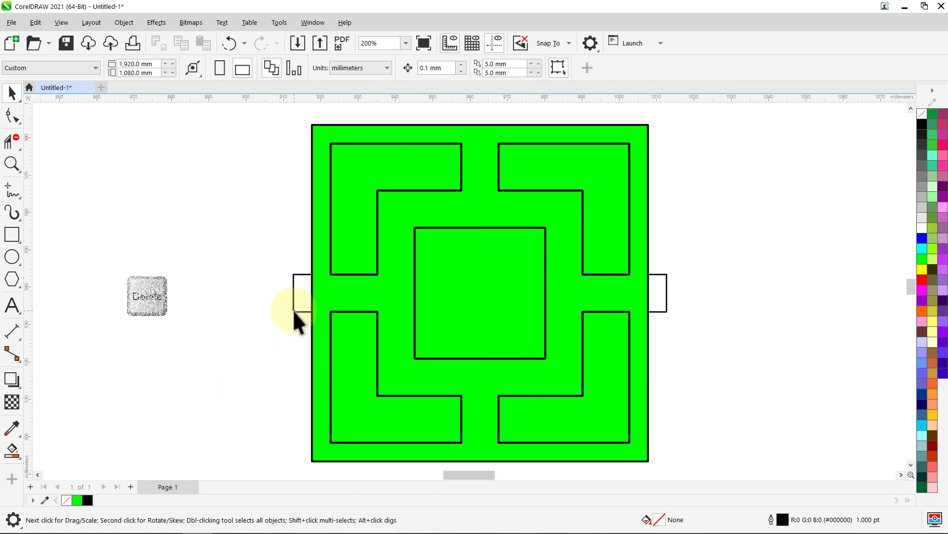
click(294, 311)
key(Delete)
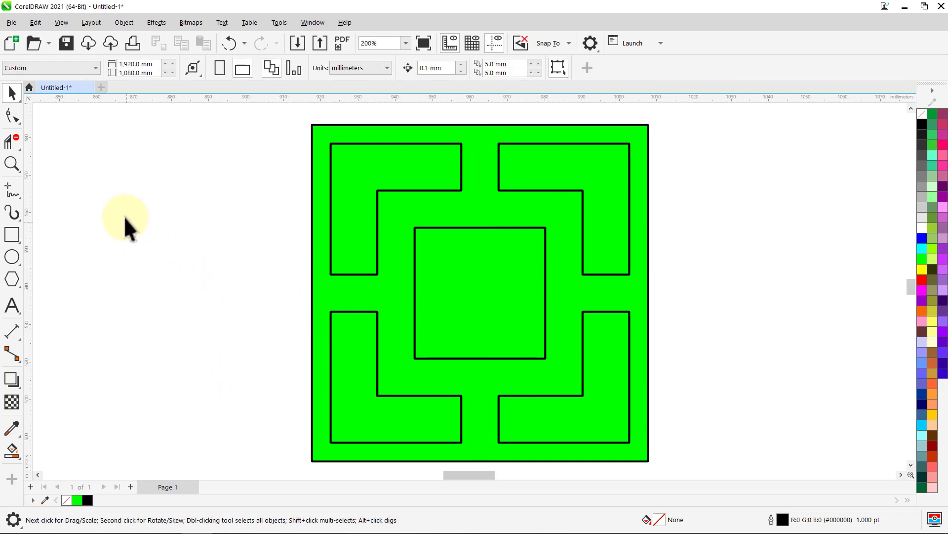
Step: Set the document's page background to a solid pale grayish green from the RGB palette
click(91, 22)
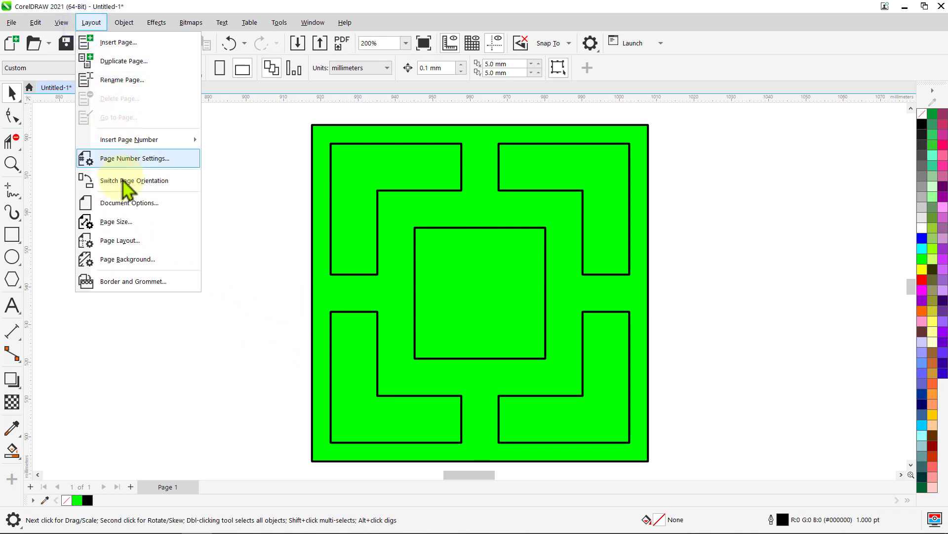
click(127, 203)
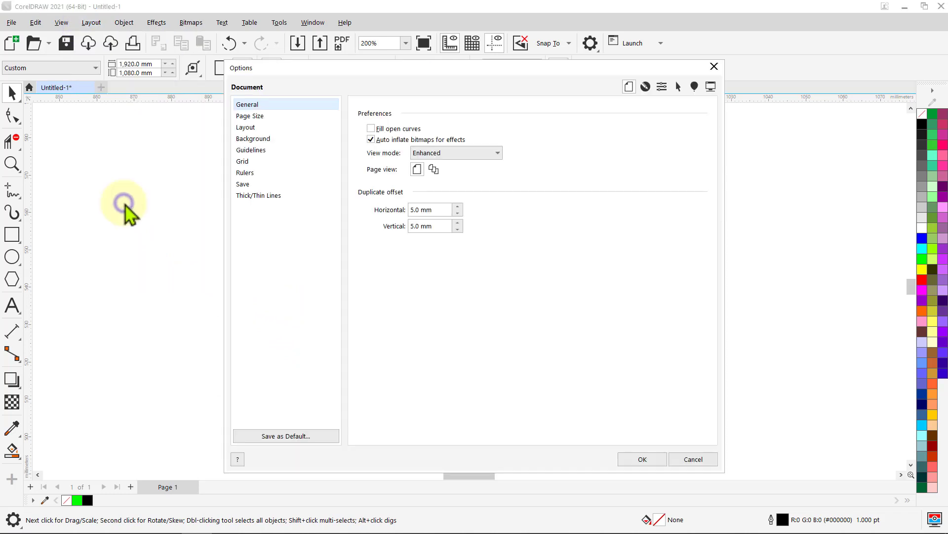
click(268, 140)
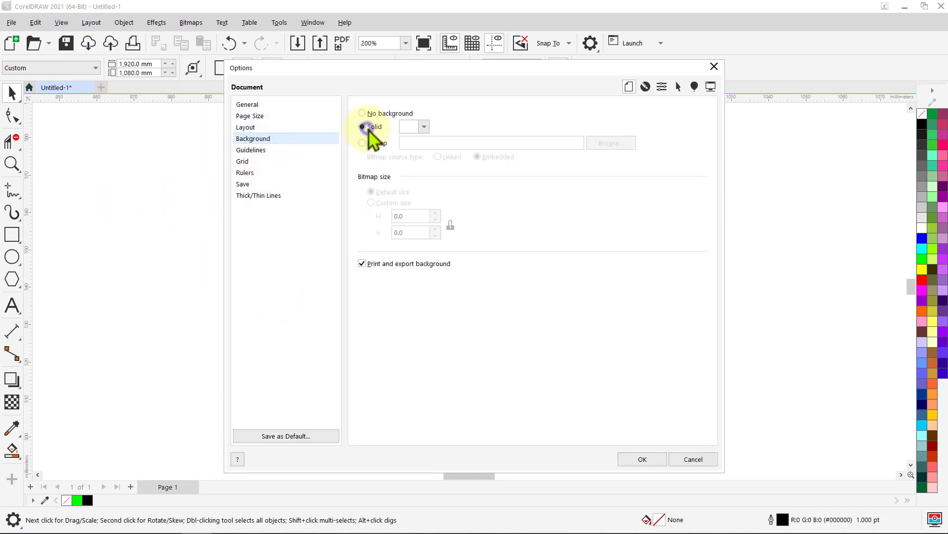
click(424, 126)
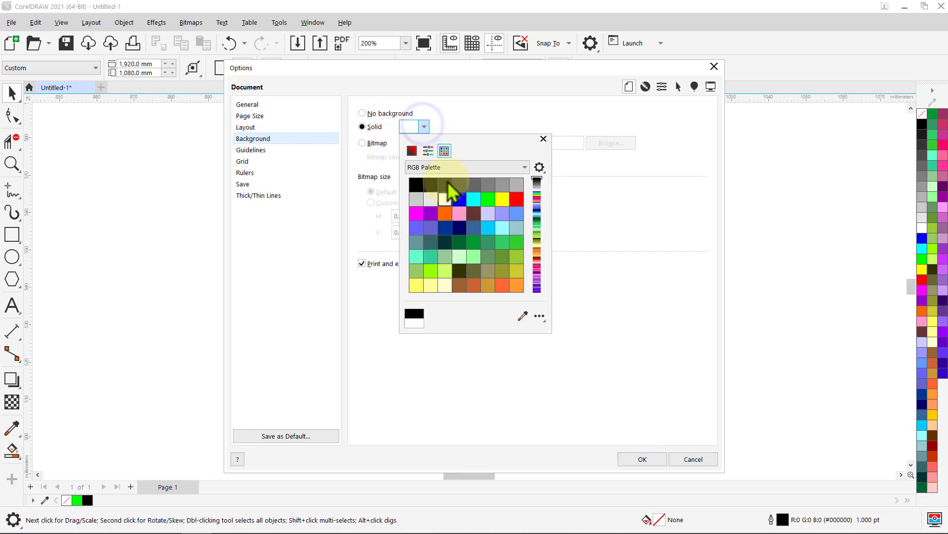
click(447, 257)
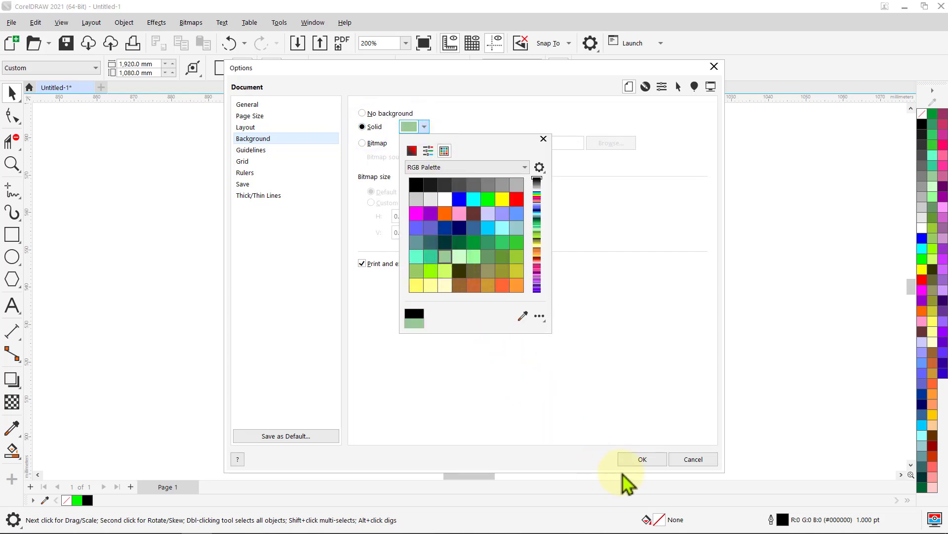
click(628, 461)
click(630, 458)
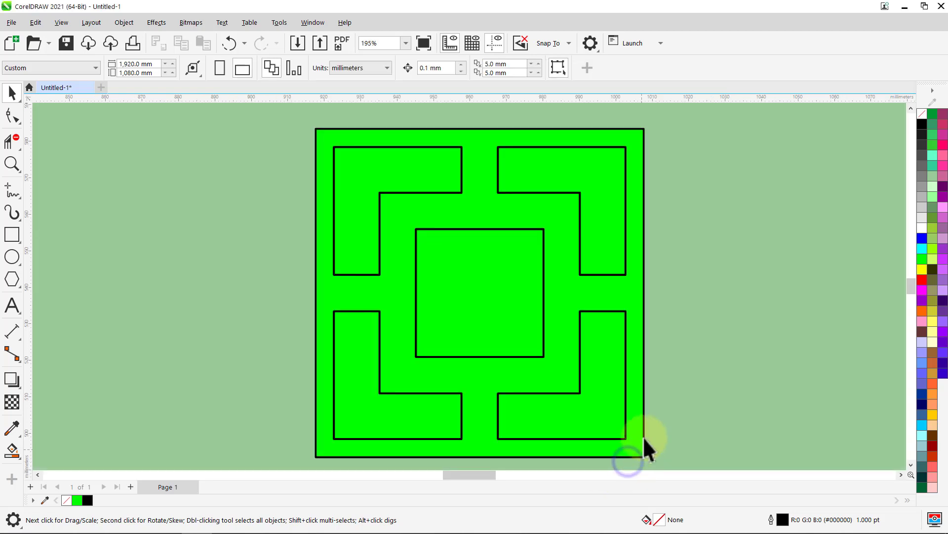
Step: Recolor the outer frame shape white, and the four L-shaped corners and the central square black
click(638, 415)
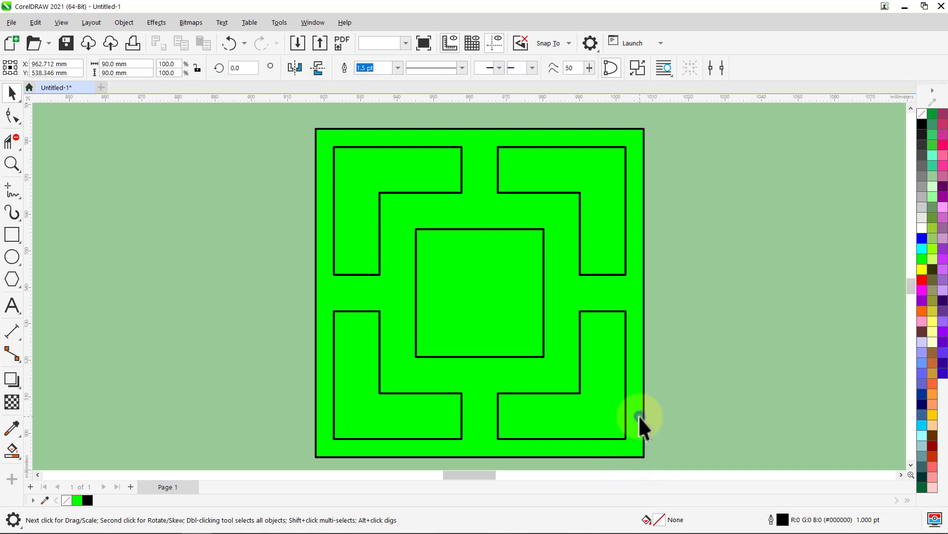
click(921, 228)
click(836, 248)
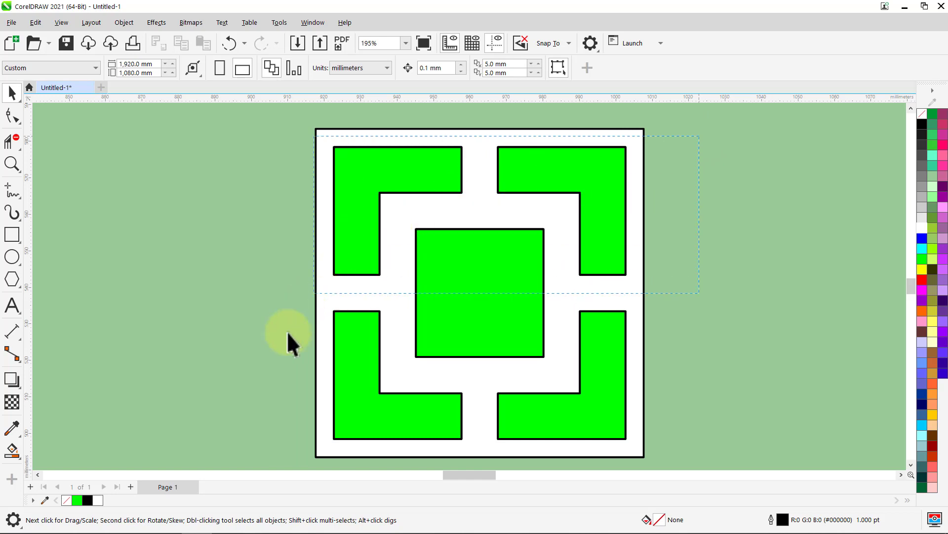
drag(270, 446, 277, 447)
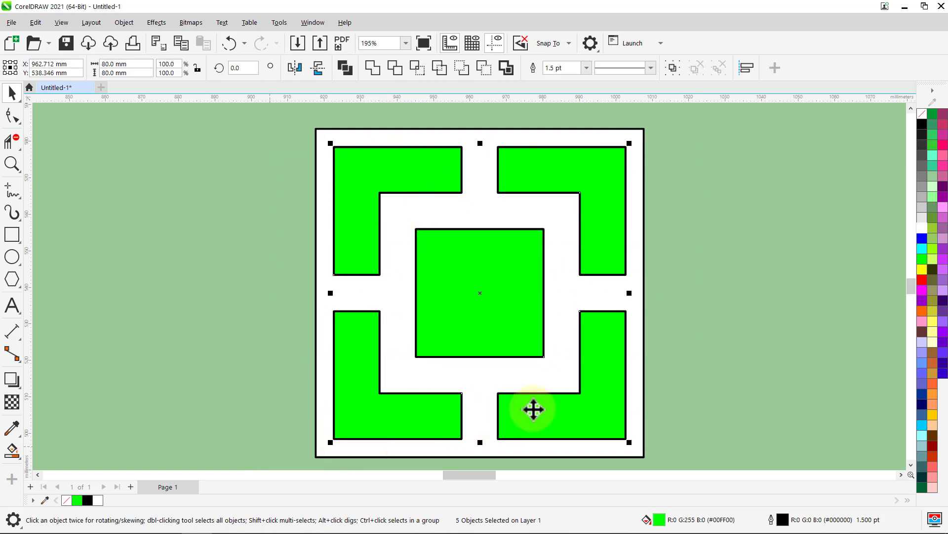
click(920, 124)
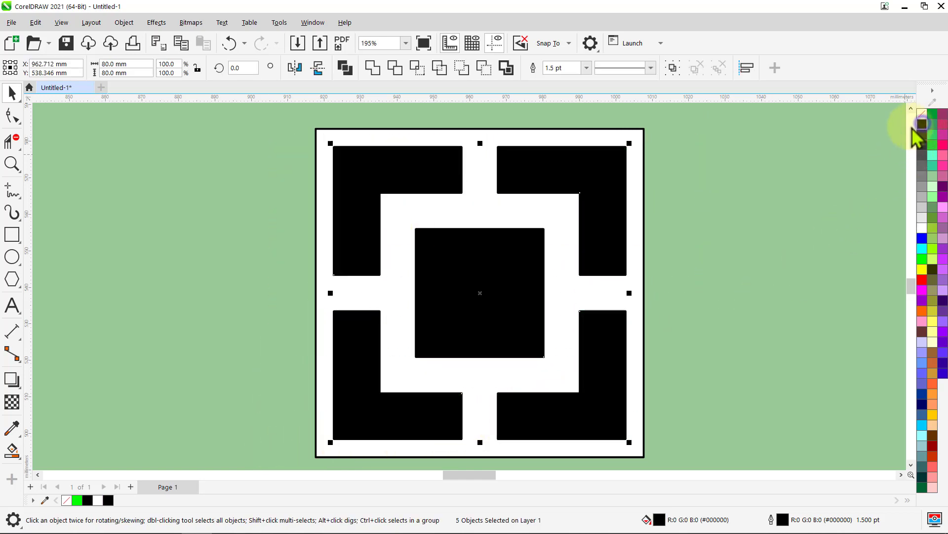
Step: Group all the shapes into one tile and set its outline width to None
key(ctrl+a)
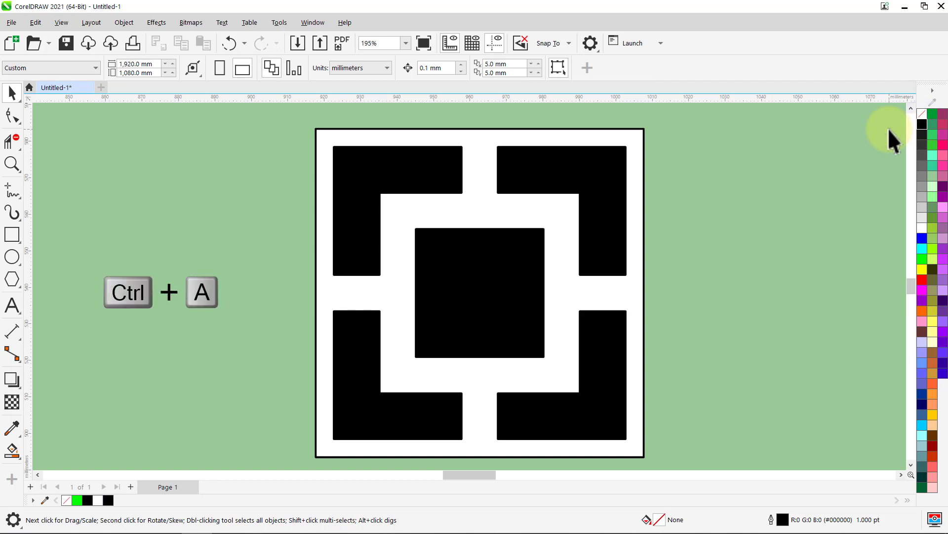
key(ctrl+g)
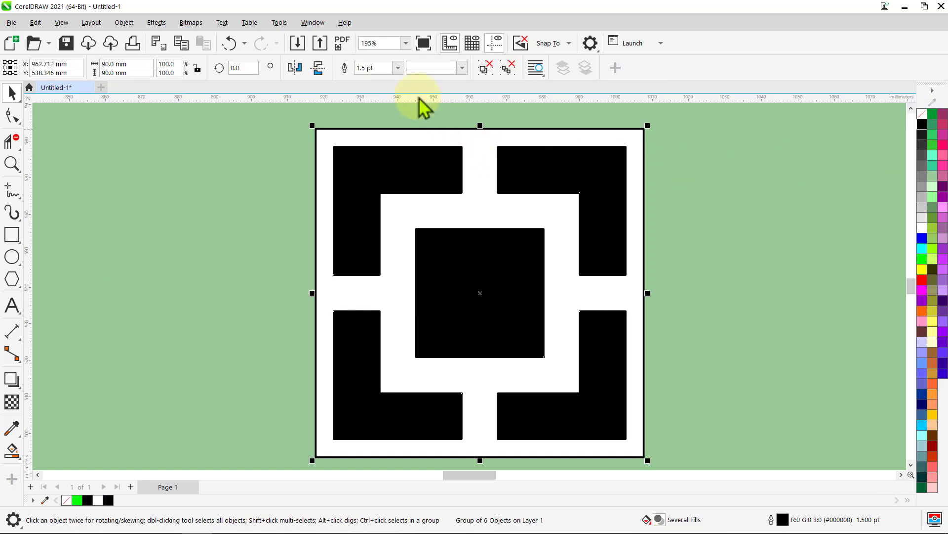
click(397, 67)
click(389, 80)
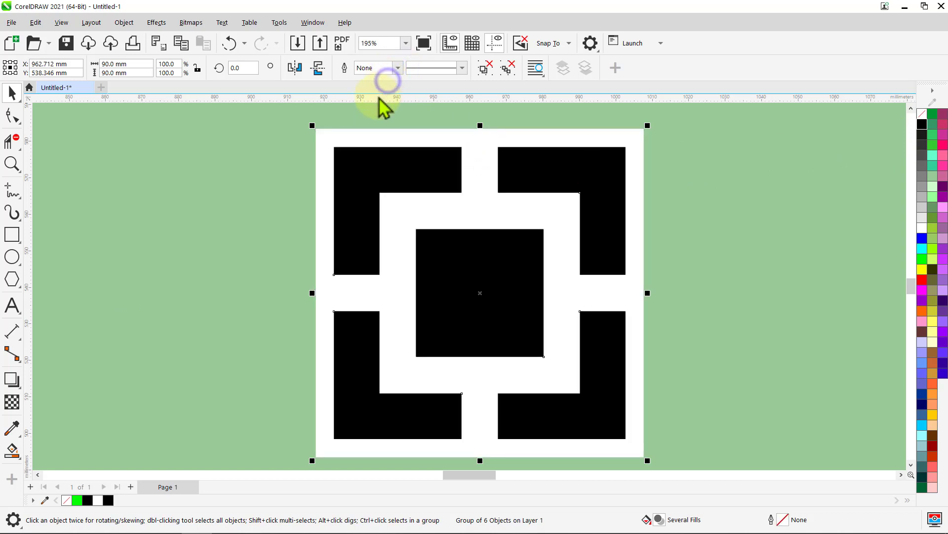
click(145, 123)
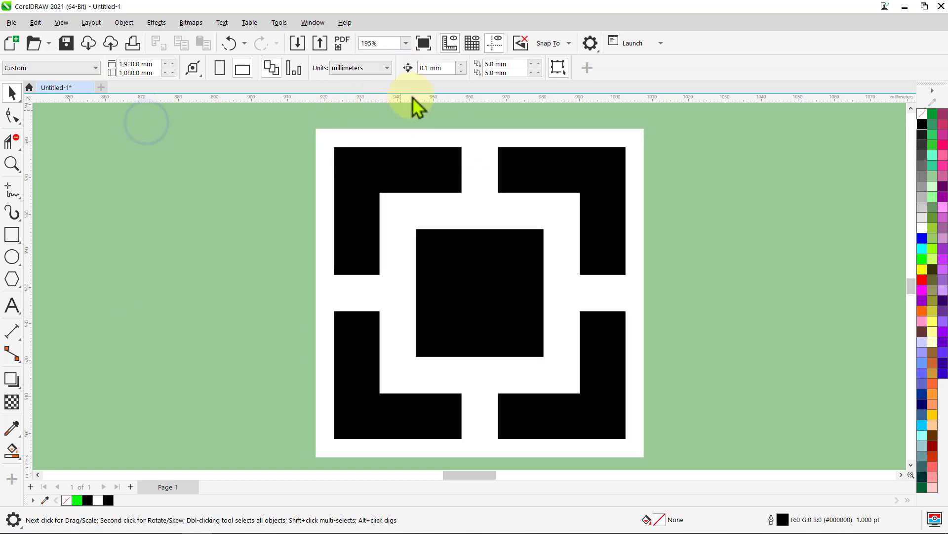
Step: Rotate the grouped tile 45 degrees so it stands as a diamond
click(407, 43)
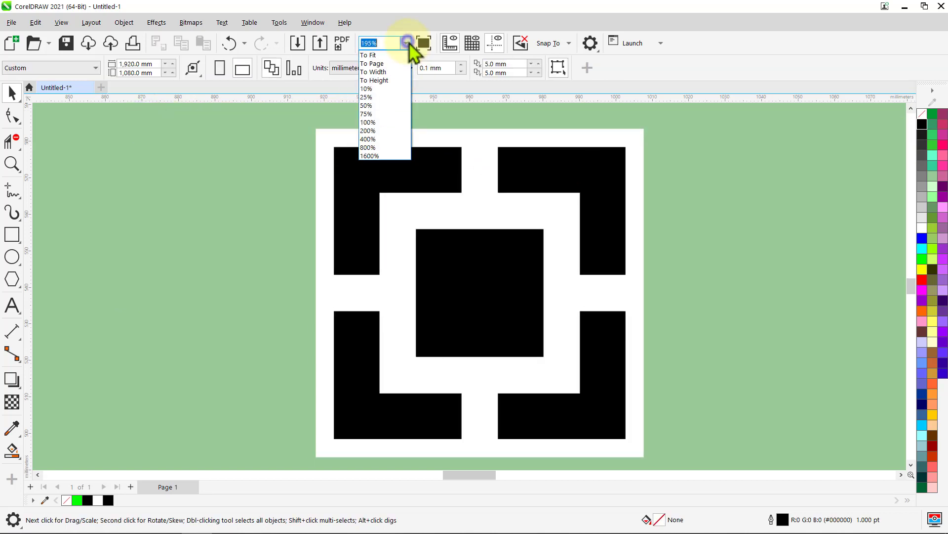
click(384, 117)
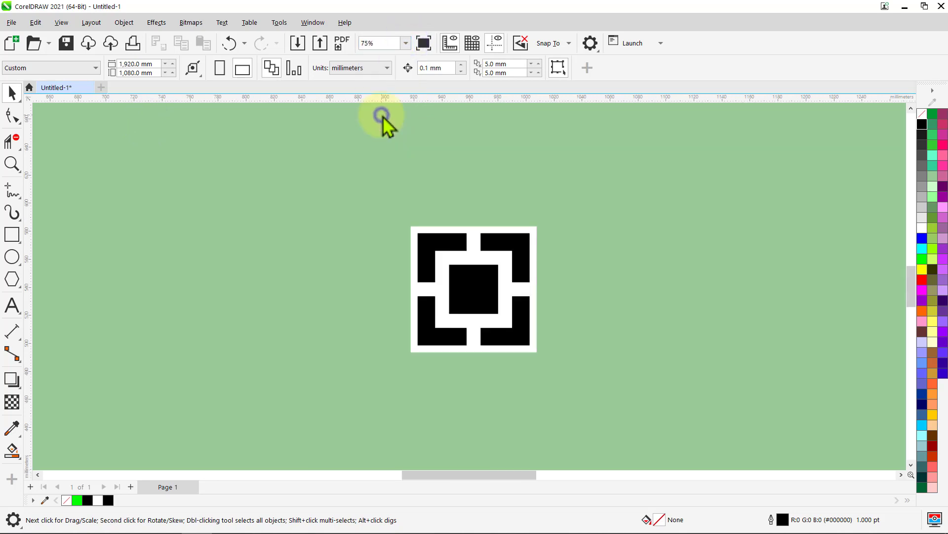
click(447, 257)
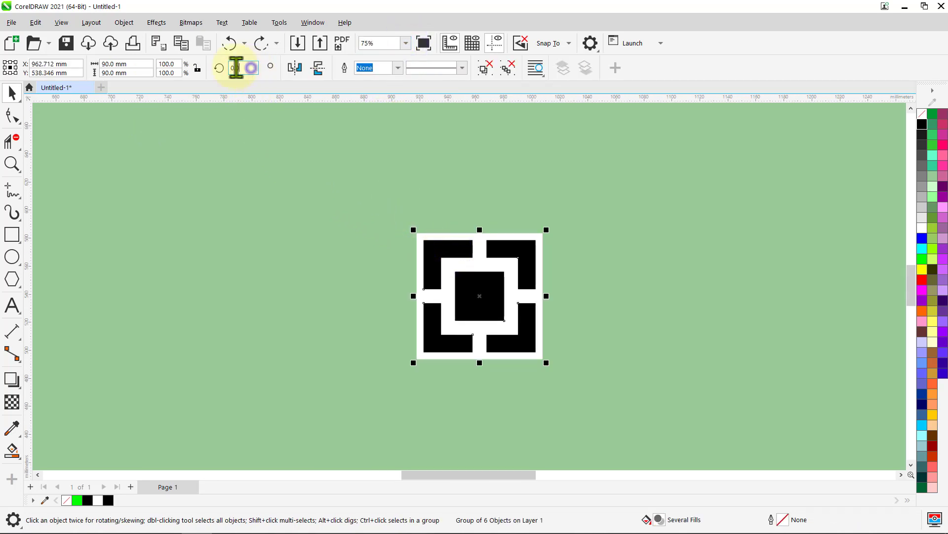
text(45)
key(Return)
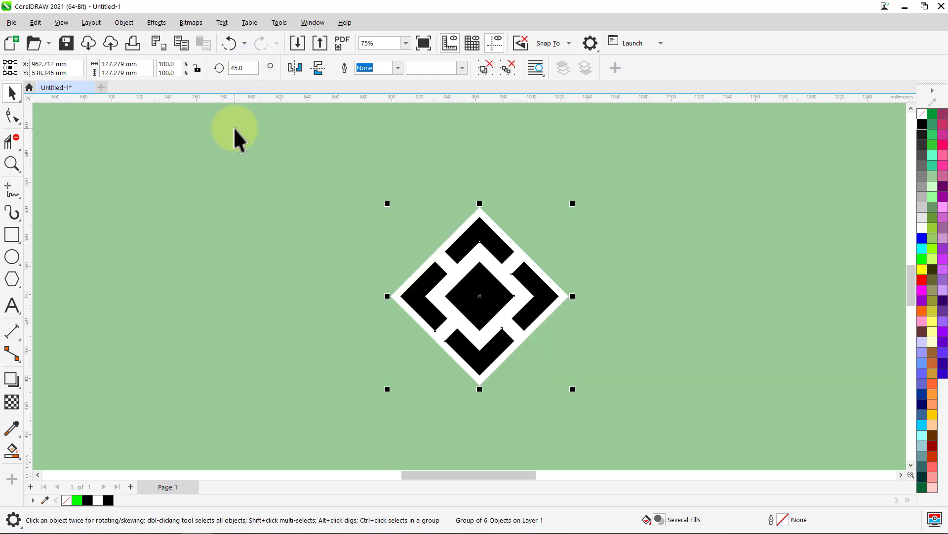
click(233, 127)
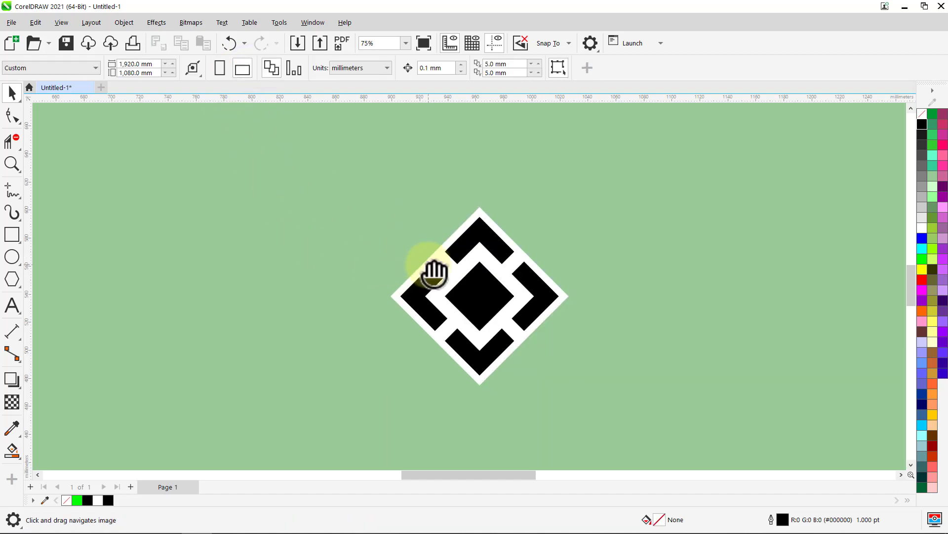
Step: Place a copy of the diamond tile diagonally down to the right, with its upper corner snapped to the original's right corner
drag(431, 271, 400, 191)
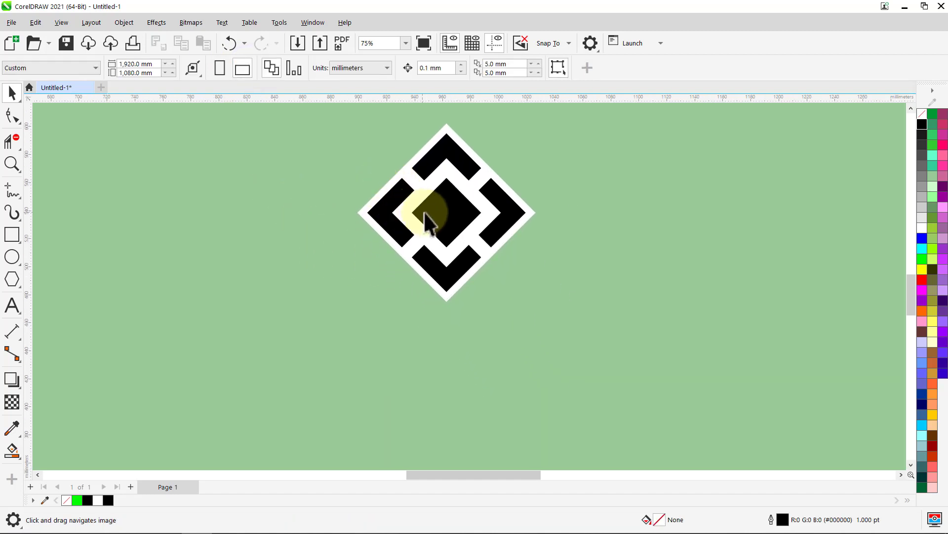
click(437, 220)
drag(455, 131, 535, 214)
right_click(535, 214)
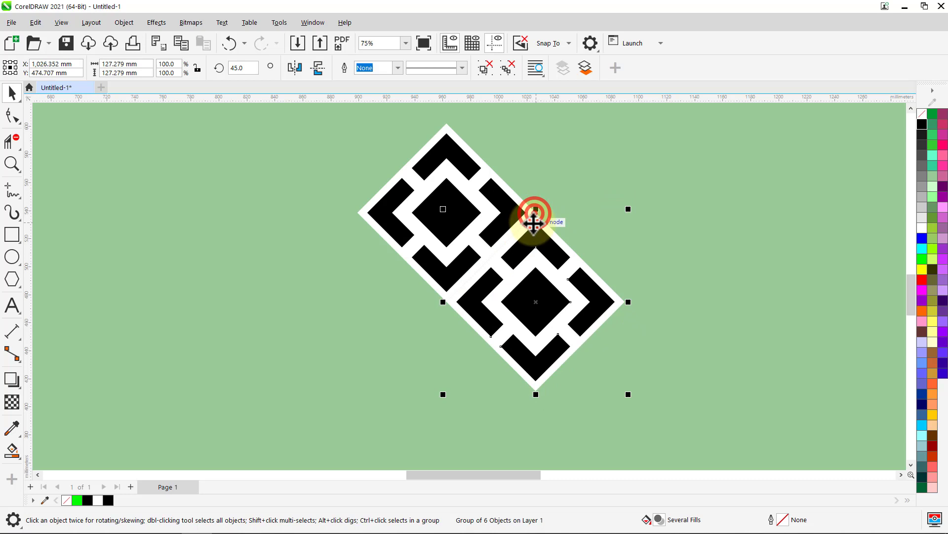
click(661, 269)
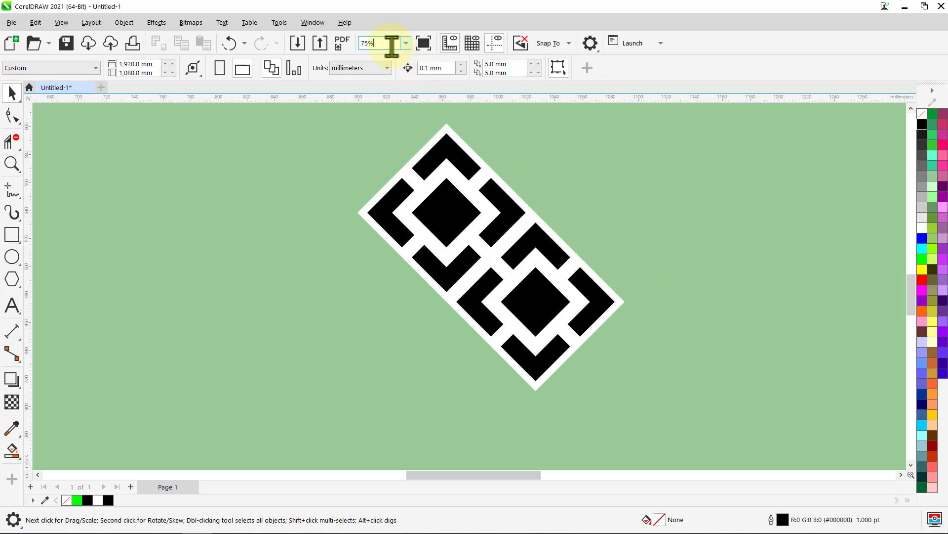
Step: Move the two-tile pair to the page's upper-left corner and place a copy of it directly to the right, corners touching
text(14)
key(Return)
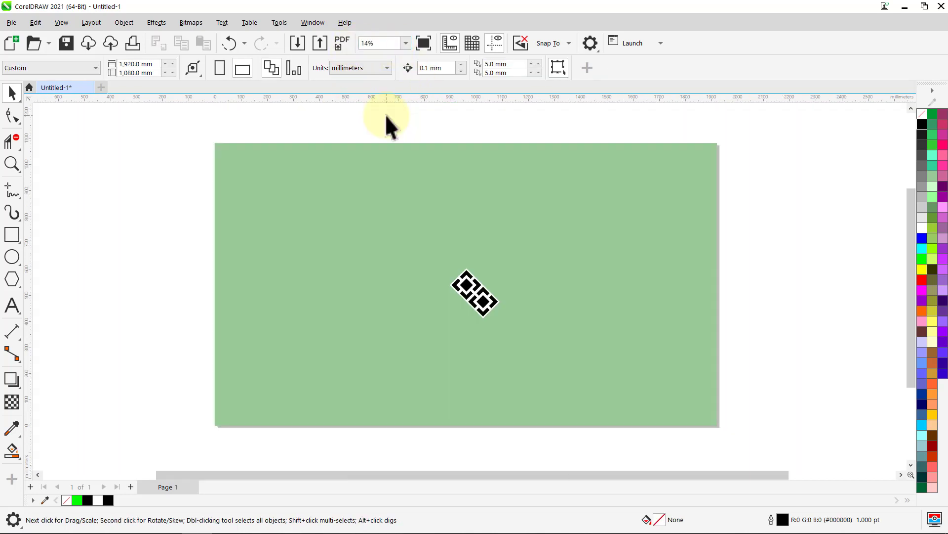
drag(537, 245, 421, 328)
drag(474, 291, 253, 166)
right_click(255, 167)
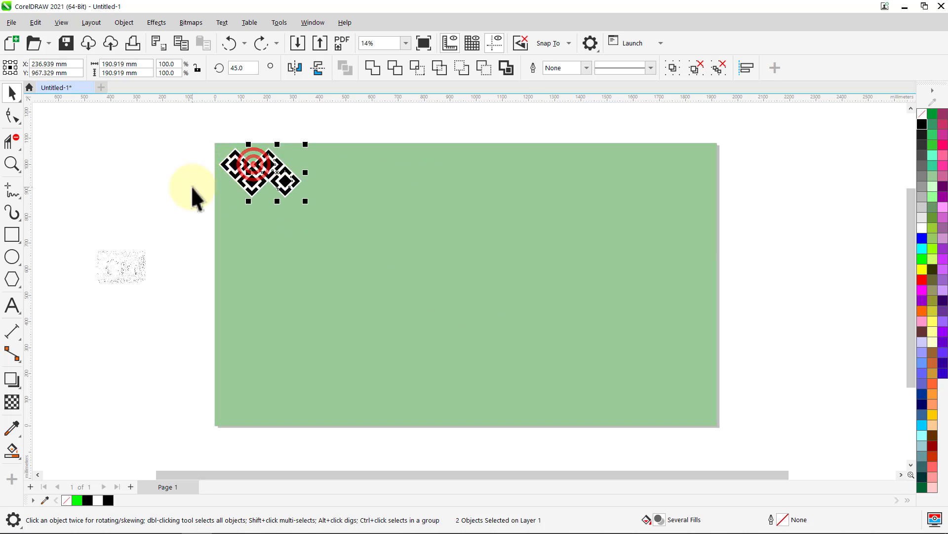
Step: Repeat the duplication of the tile pair at the same spacing until the row spans the page's width
key(ctrl+d)
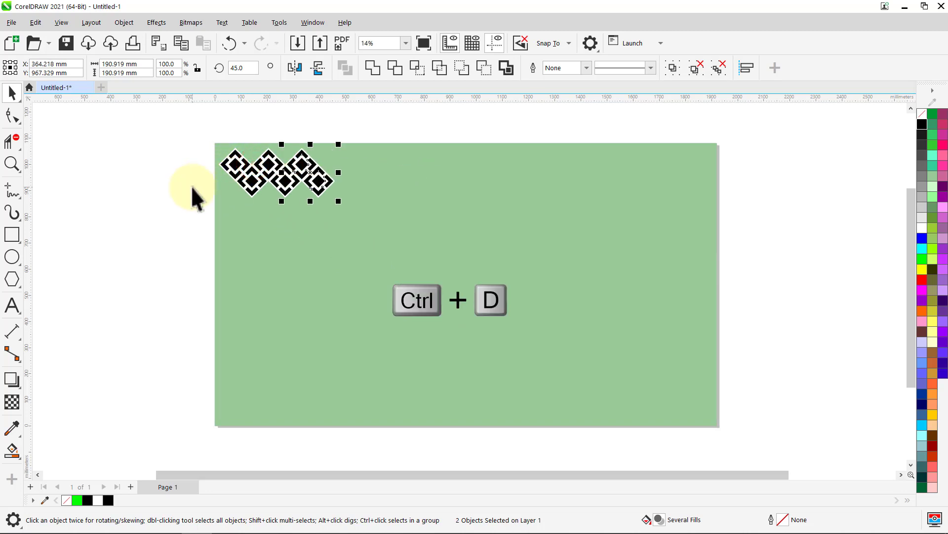
key(ctrl+d)
key(ctrl+d)
key(ctrl+d)
key(ctrl+d)
key(ctrl+d)
key(ctrl+d)
key(ctrl+d)
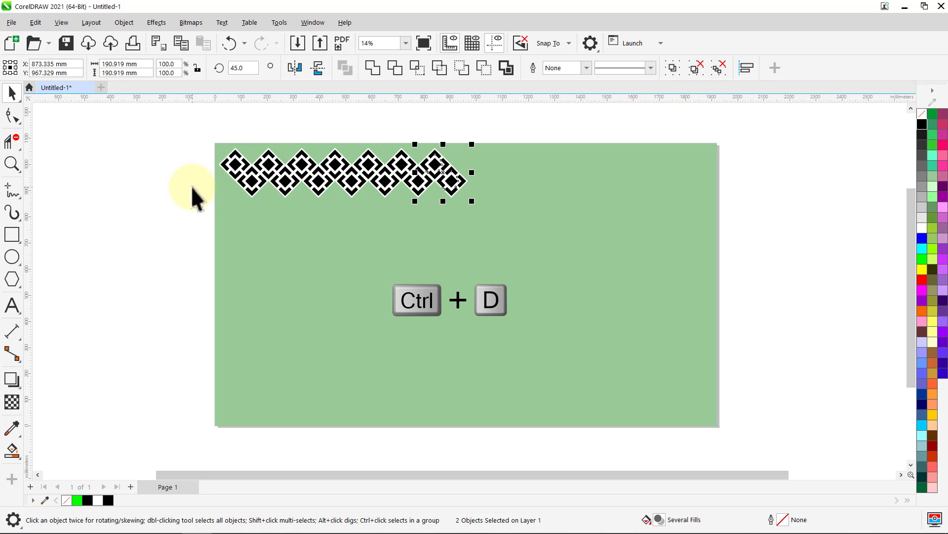
key(ctrl+d)
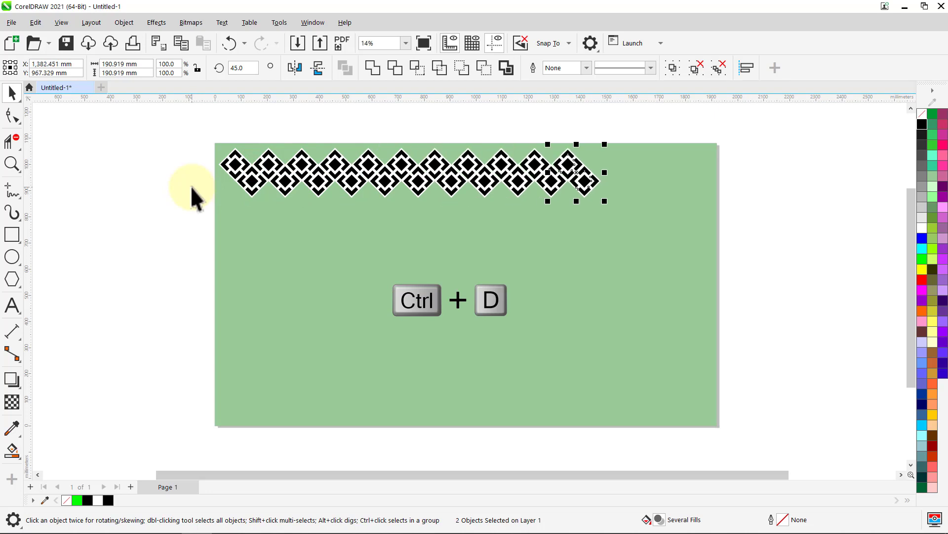
key(ctrl+d)
key(ctrl+d)
key(ctrl+d)
key(ctrl+d)
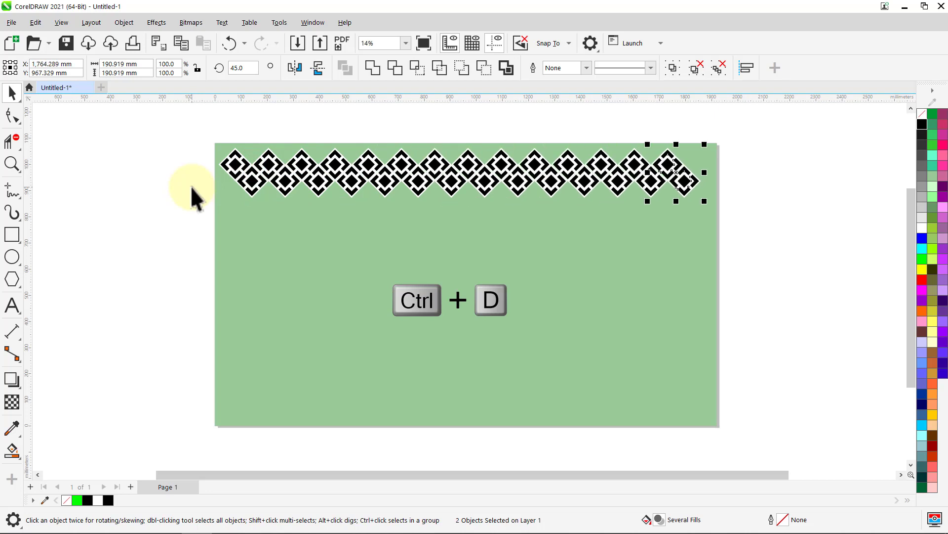
Step: Add more evenly spaced copies of the tile pair until the row extends past the page's right edge
key(ctrl+d)
key(ctrl+d)
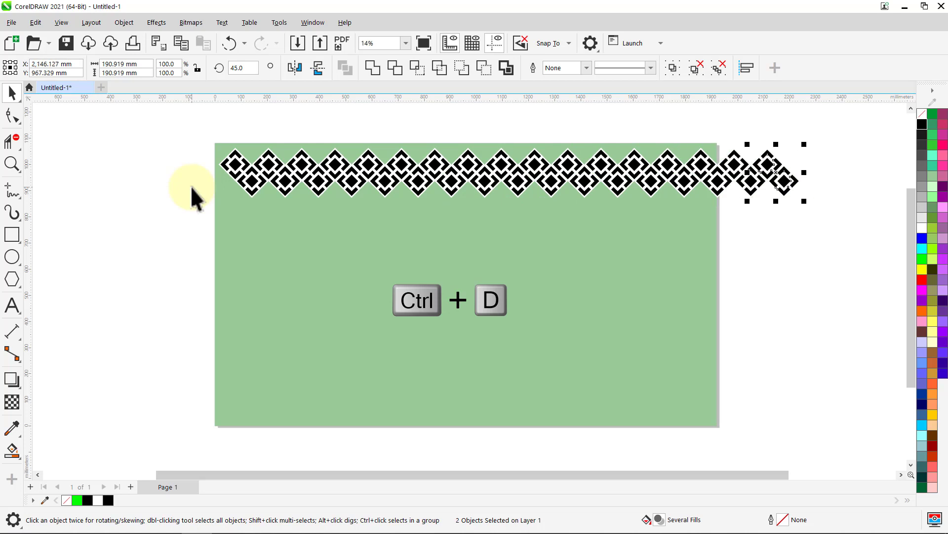
click(190, 186)
Step: Place a copy of the whole tile row directly below the original, interlocking with its lower diamonds
key(ctrl+a)
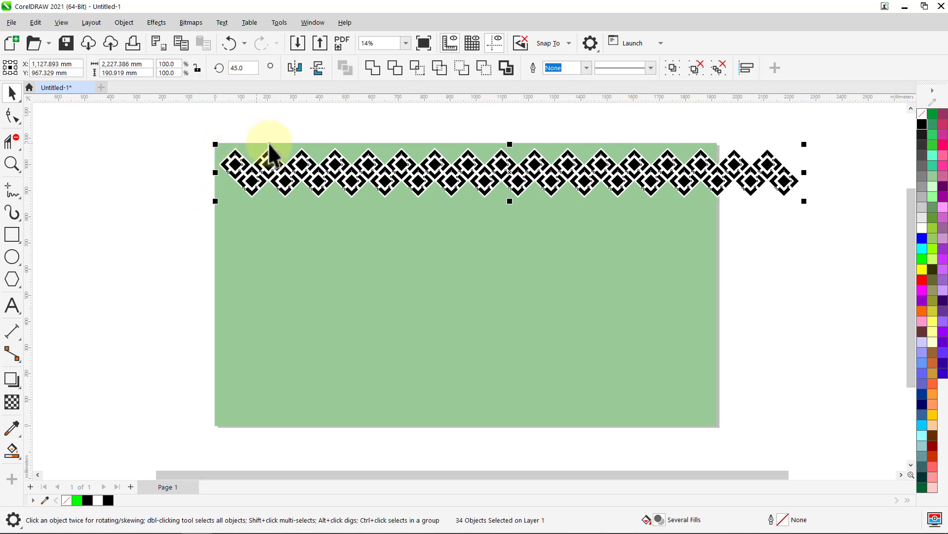
drag(271, 148, 269, 180)
right_click(269, 180)
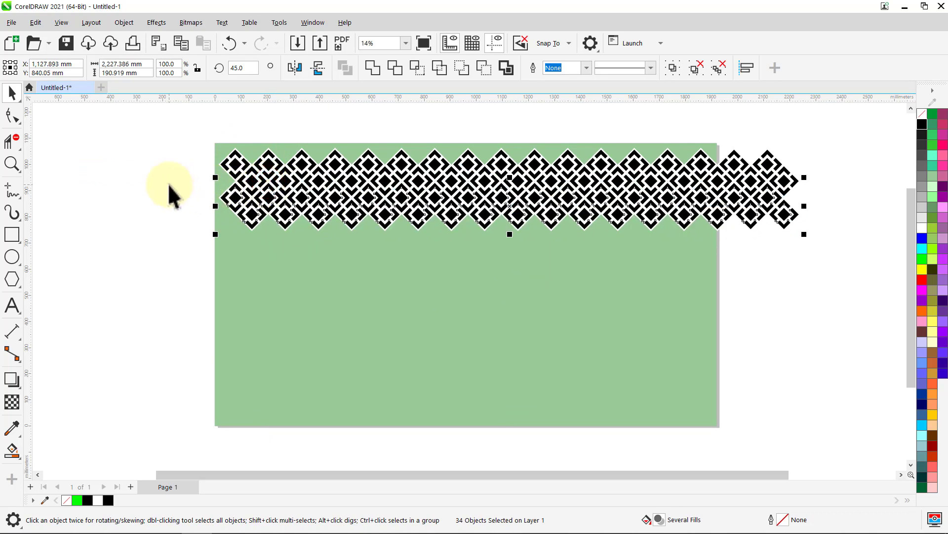
Step: Repeat the row duplication at the same vertical spacing until the pattern extends below the page's lower edge
key(ctrl+d)
key(ctrl+d)
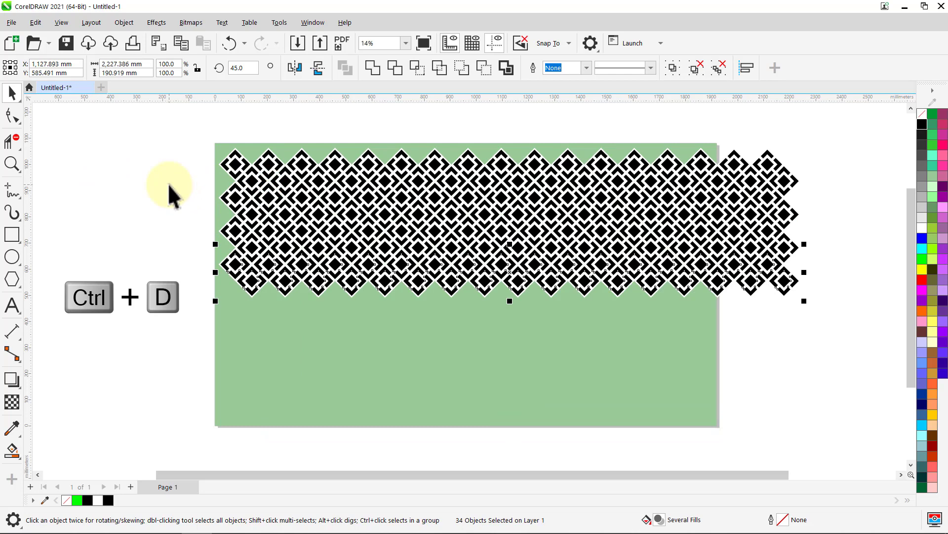
key(ctrl+d)
key(ctrl+d)
key(ctrl+d)
key(ctrl+d)
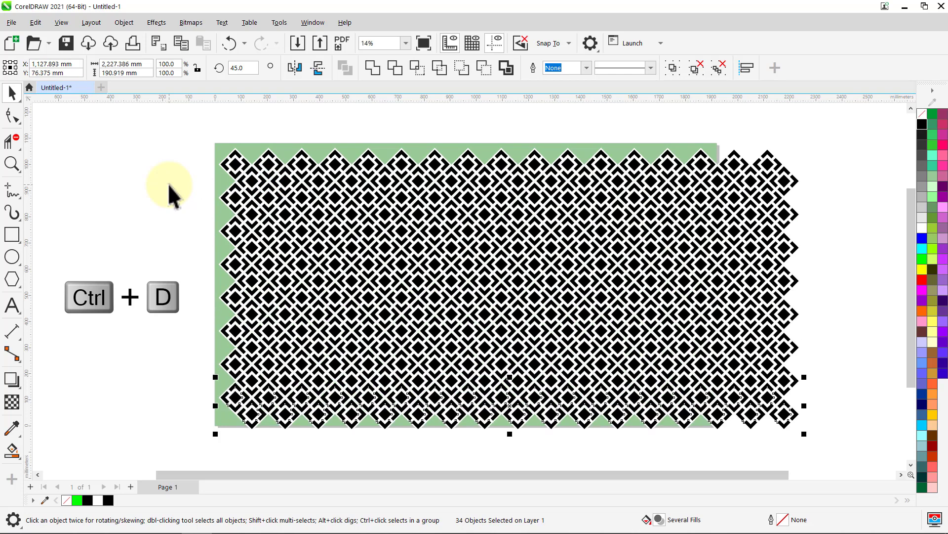
key(ctrl+d)
key(ctrl+d)
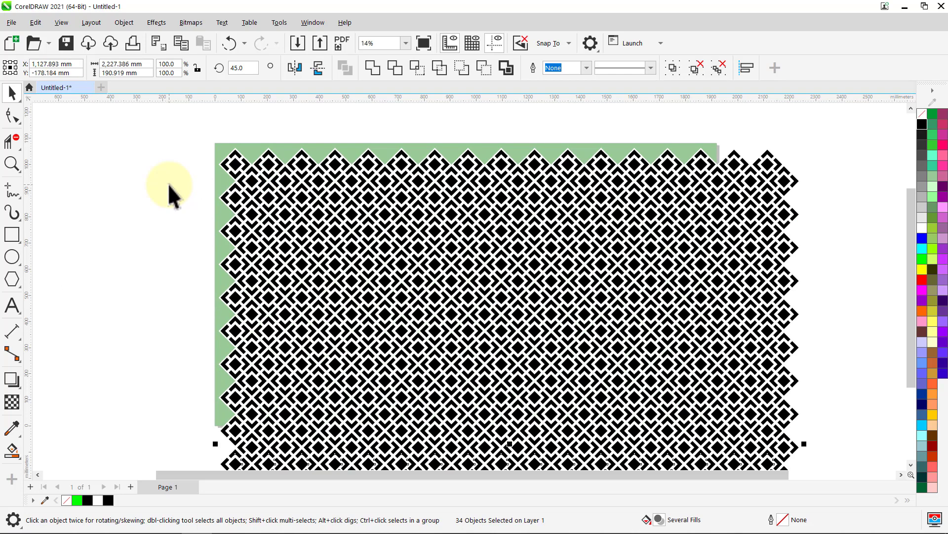
click(170, 194)
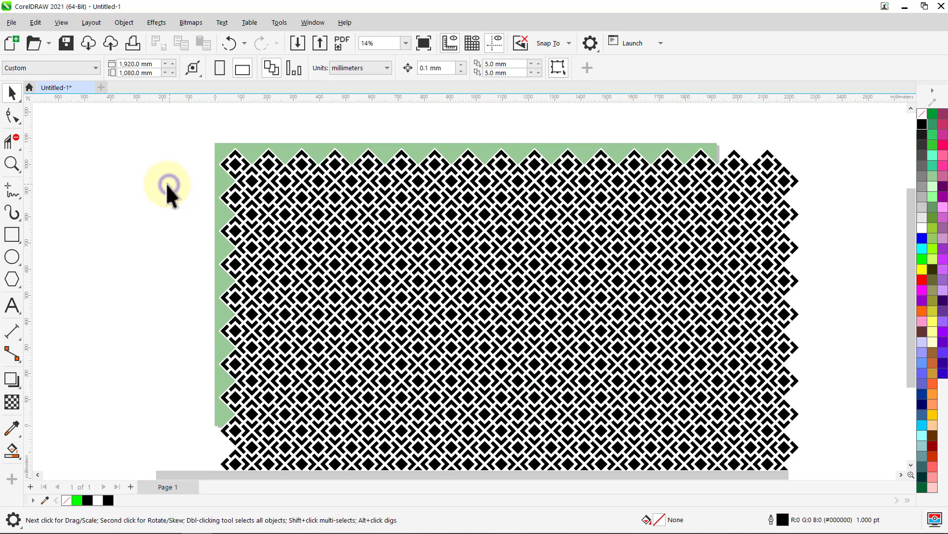
Step: Remove the green page background in the document options by choosing No background
click(92, 23)
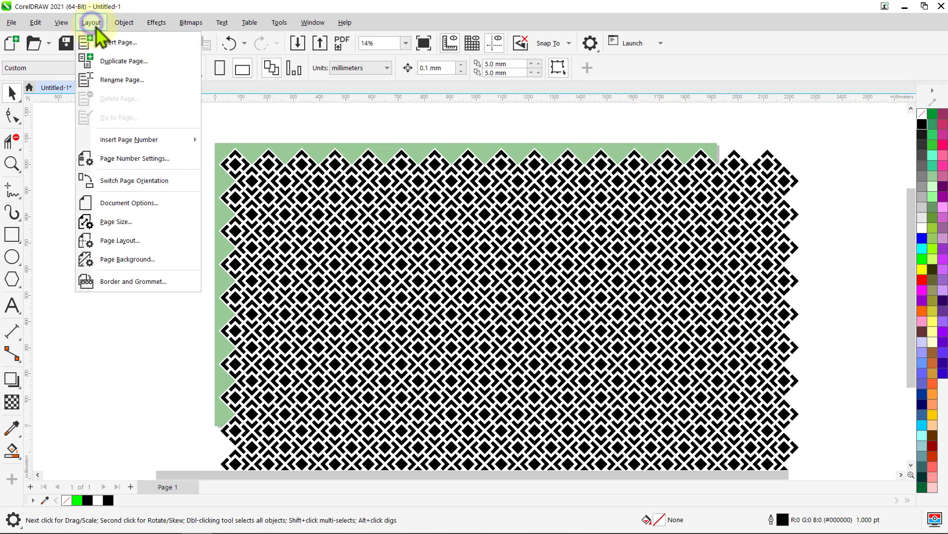
click(133, 202)
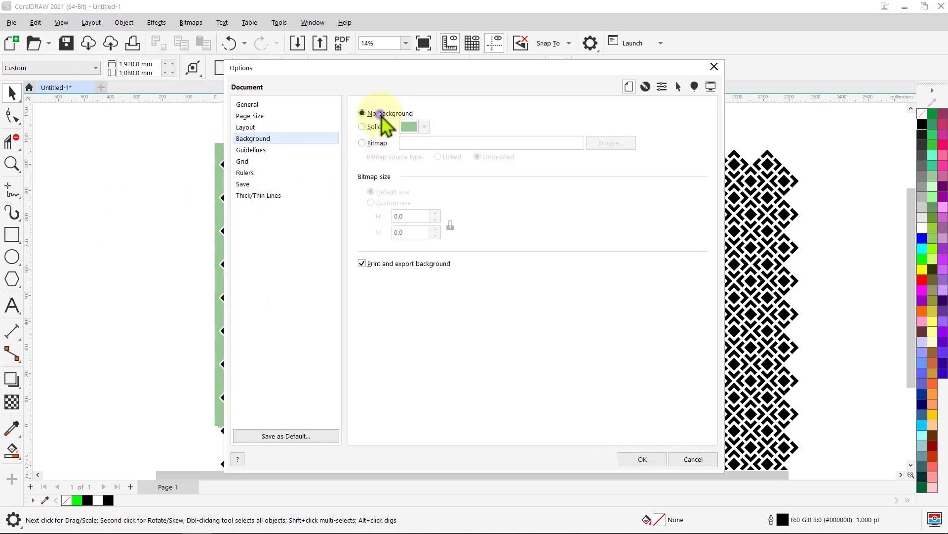
click(640, 459)
Step: Group all the diamond tiles and center the group on the page
key(ctrl+a)
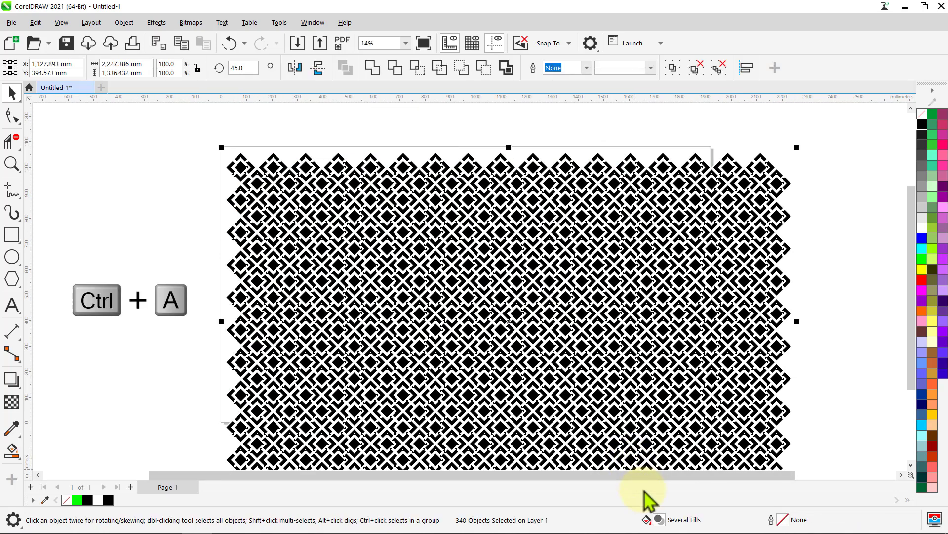
key(ctrl+g)
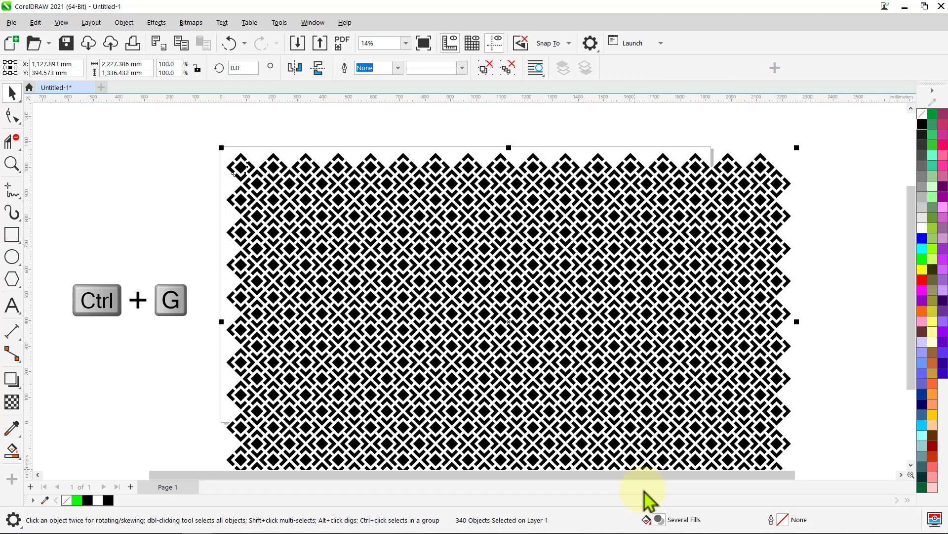
key(p)
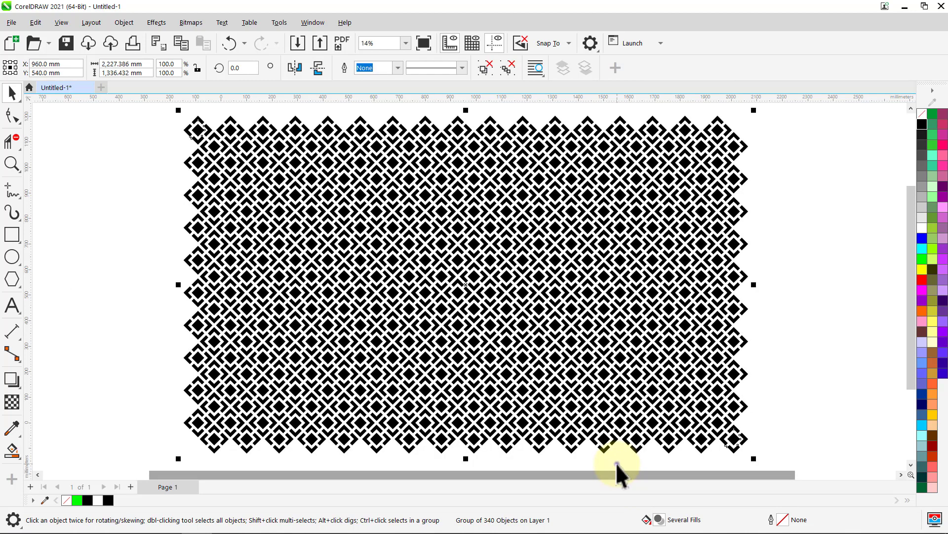
click(616, 463)
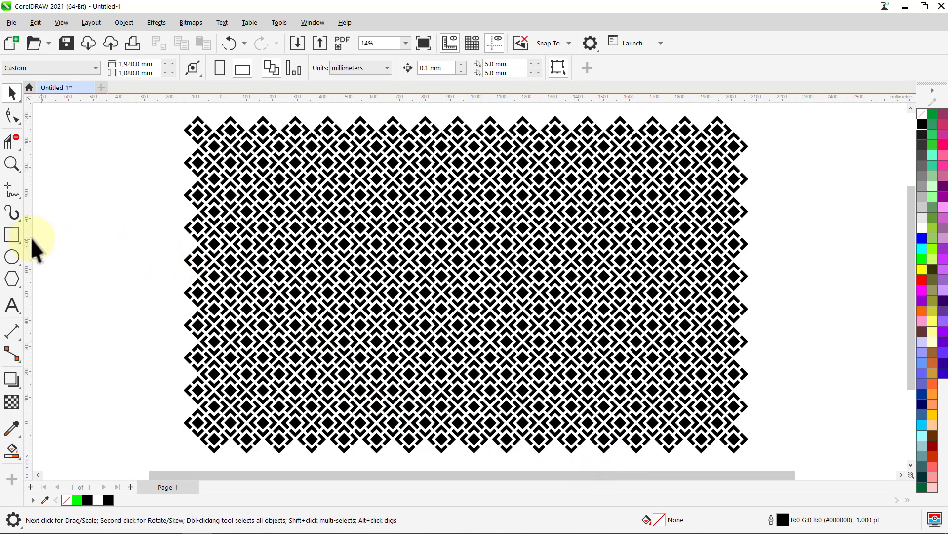
Step: Draw a rectangle about 1605 by 742 mm over the pattern, filled white with no outline
click(12, 234)
drag(240, 189, 648, 377)
key(space)
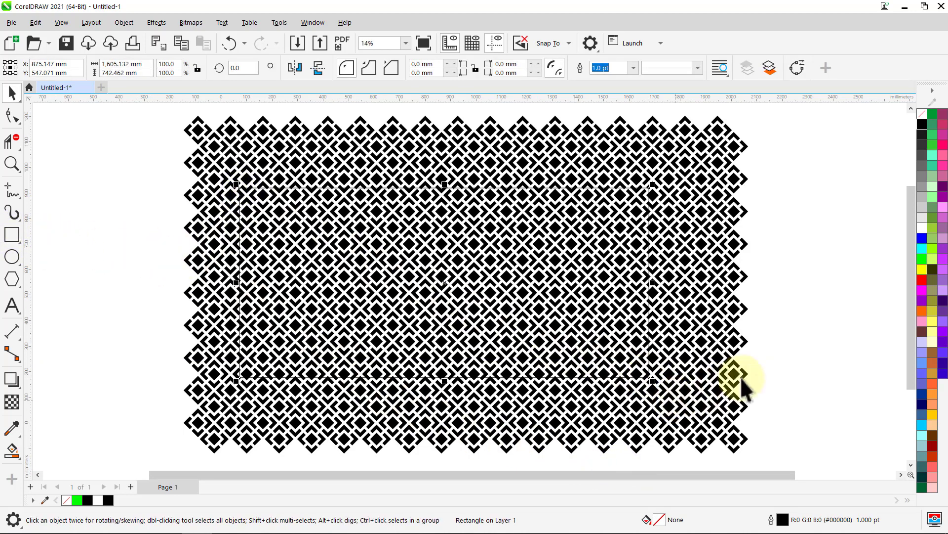
click(922, 227)
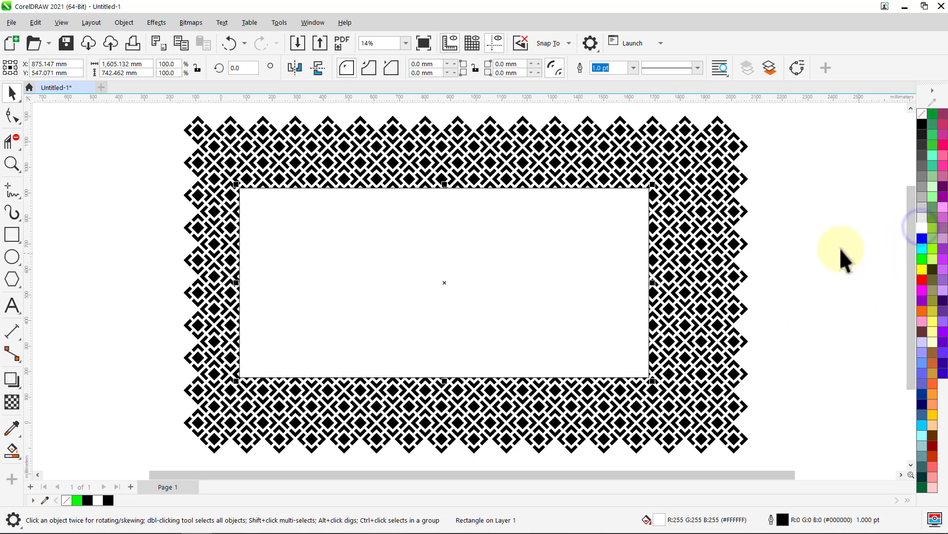
click(633, 68)
click(618, 79)
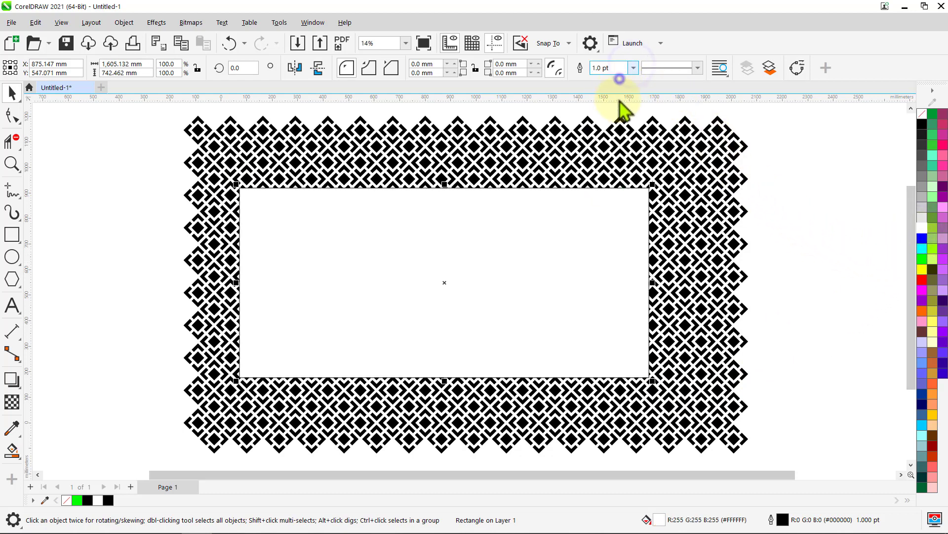
Step: Center the white rectangle on the page and set its size to 1920 mm wide by 1080 mm high
key(p)
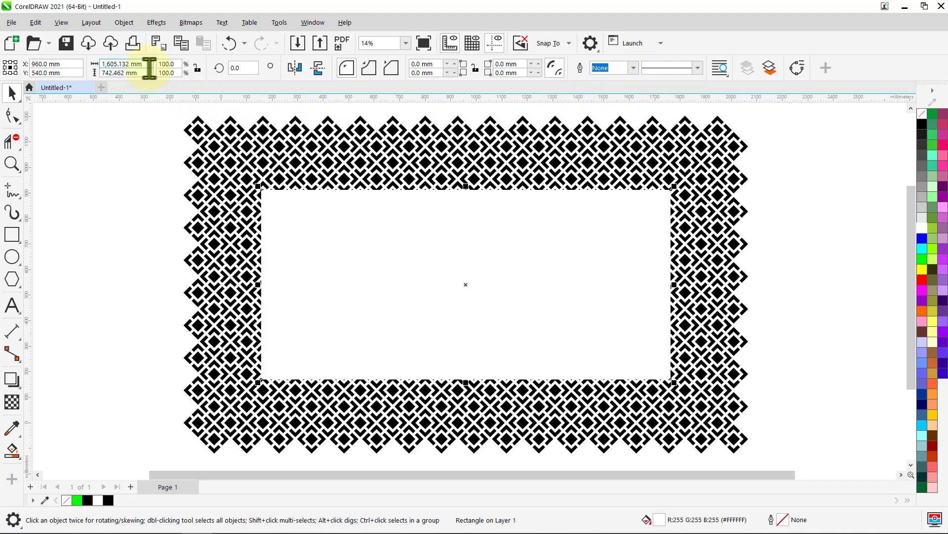
text(1920)
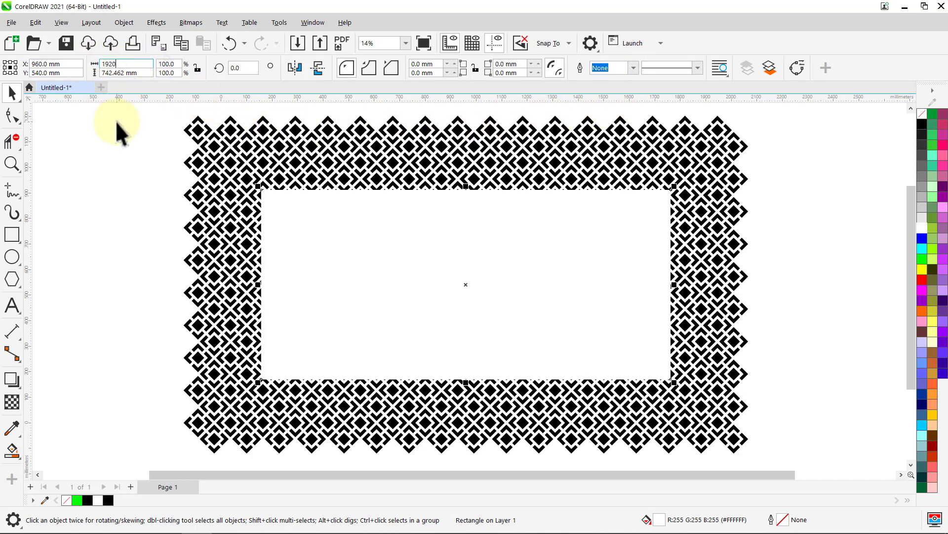
key(Return)
click(144, 74)
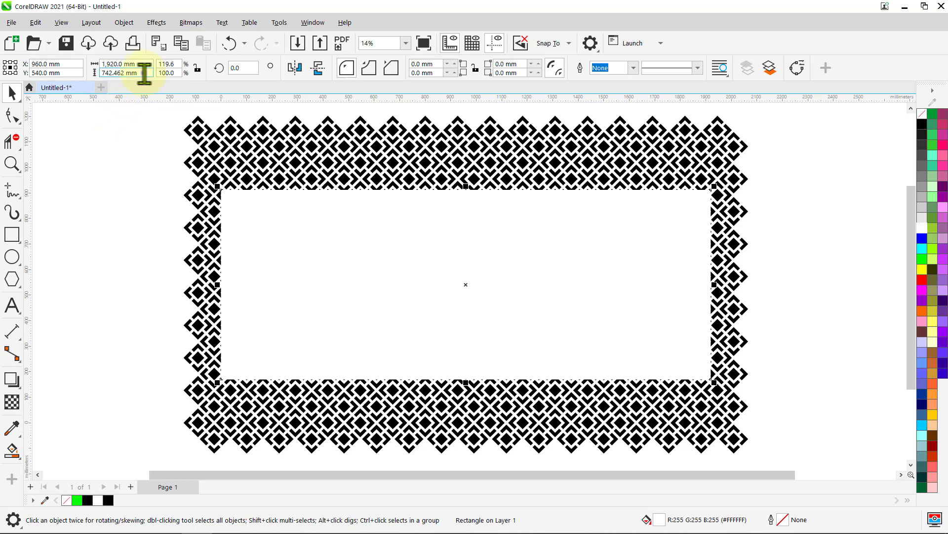
text(1080)
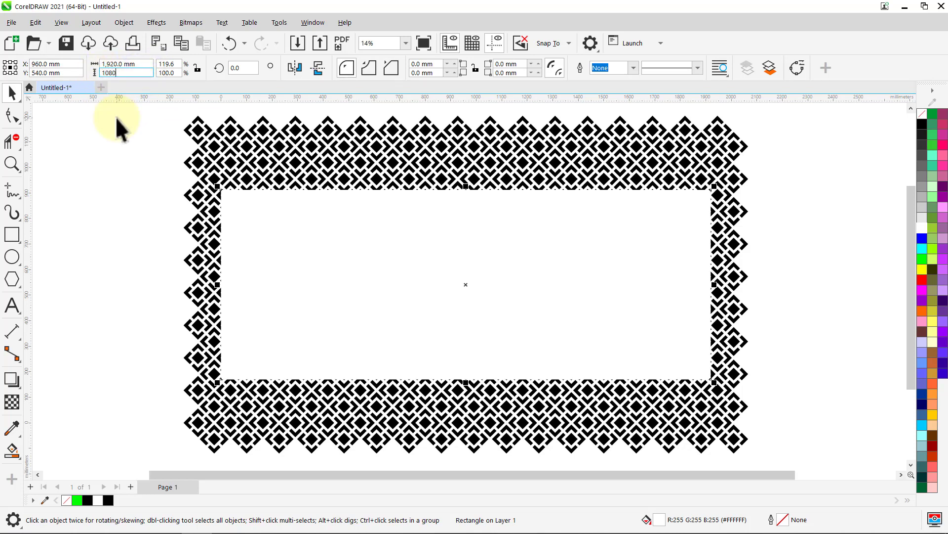
key(Return)
click(117, 118)
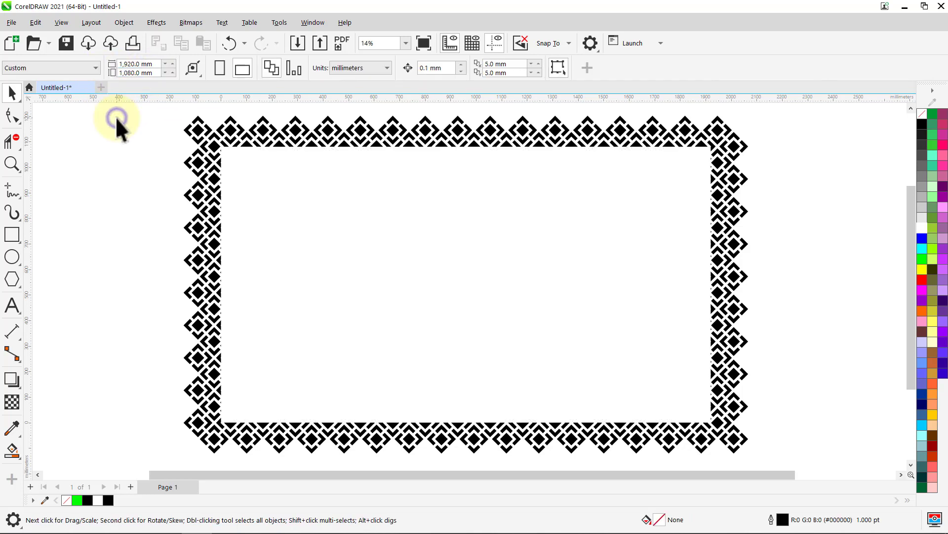
Step: Intersect the white rectangle with the pattern group and delete the original pattern that overhangs the page
click(230, 168)
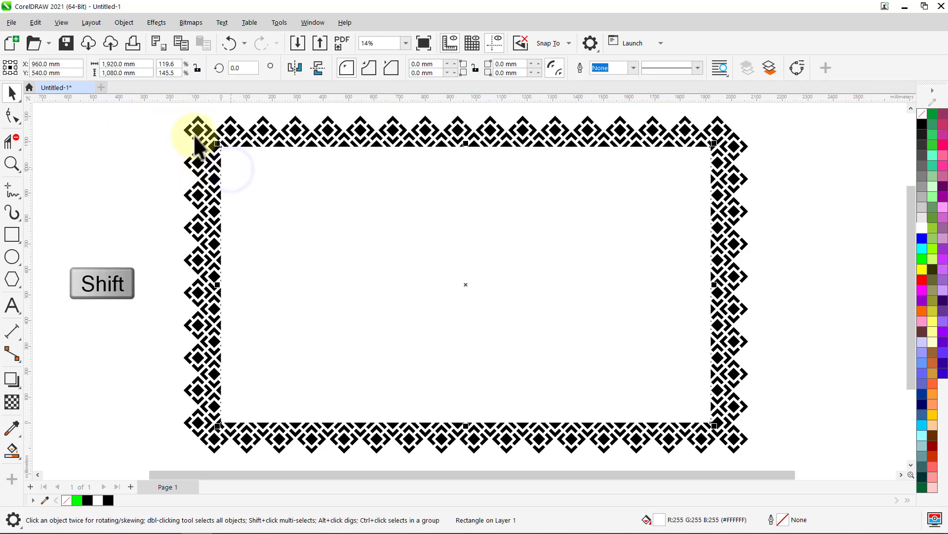
shift+click(197, 130)
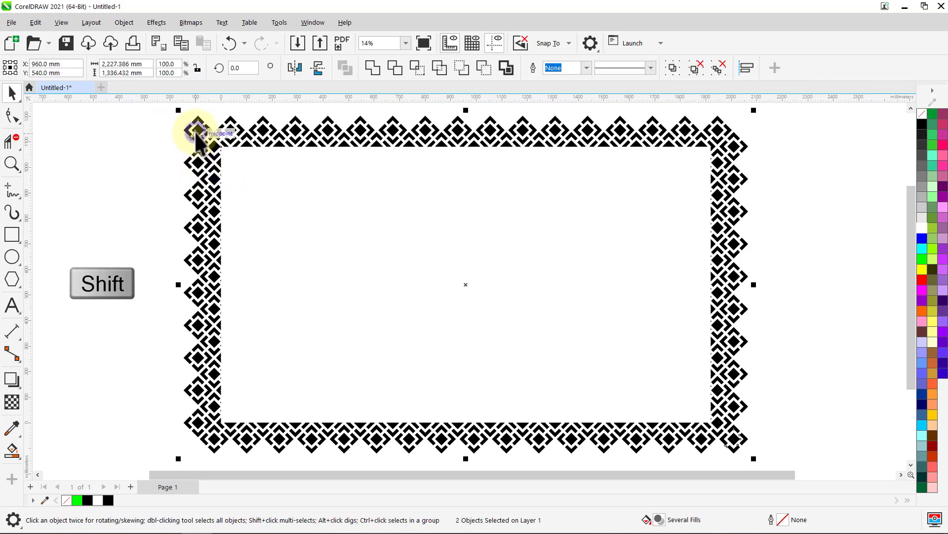
click(417, 68)
click(403, 110)
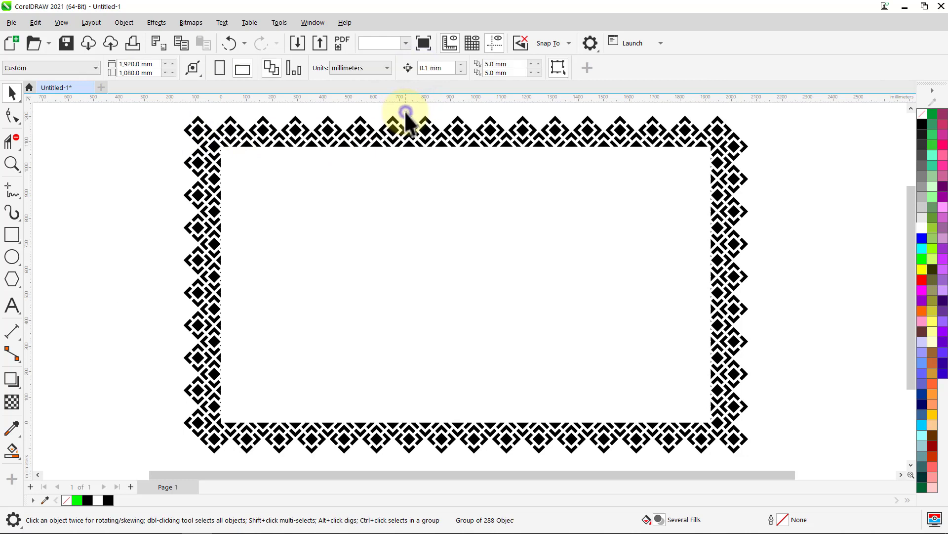
click(401, 130)
key(Delete)
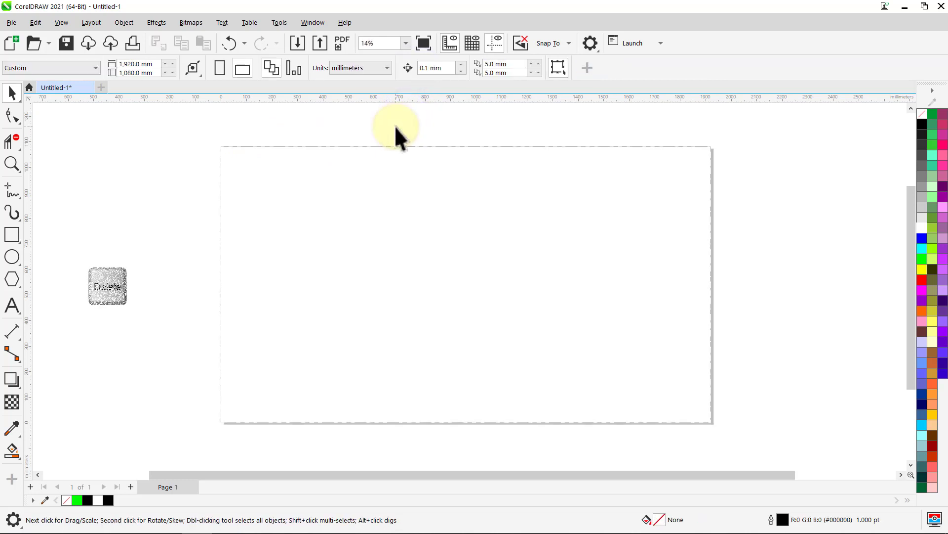
Step: Send the white rectangle to the back, behind the cropped pattern
key(F4)
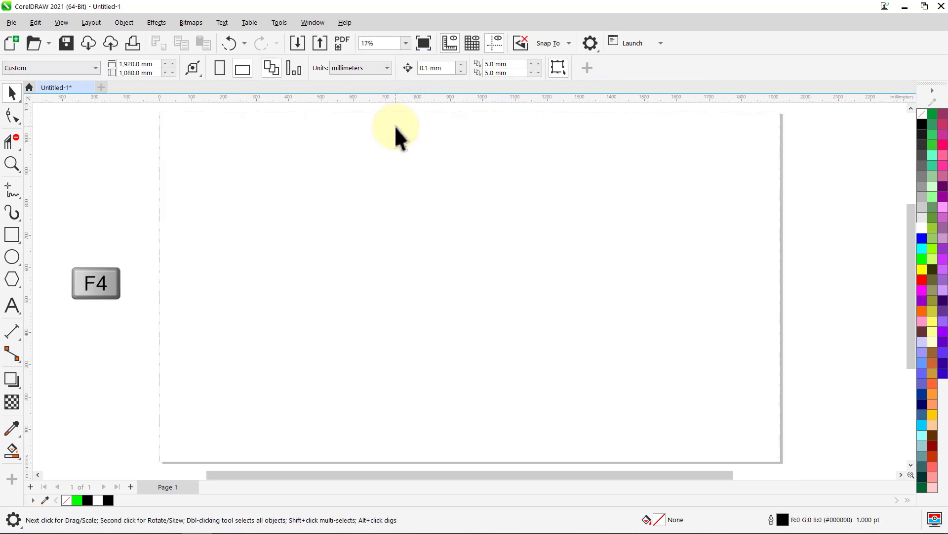
click(406, 135)
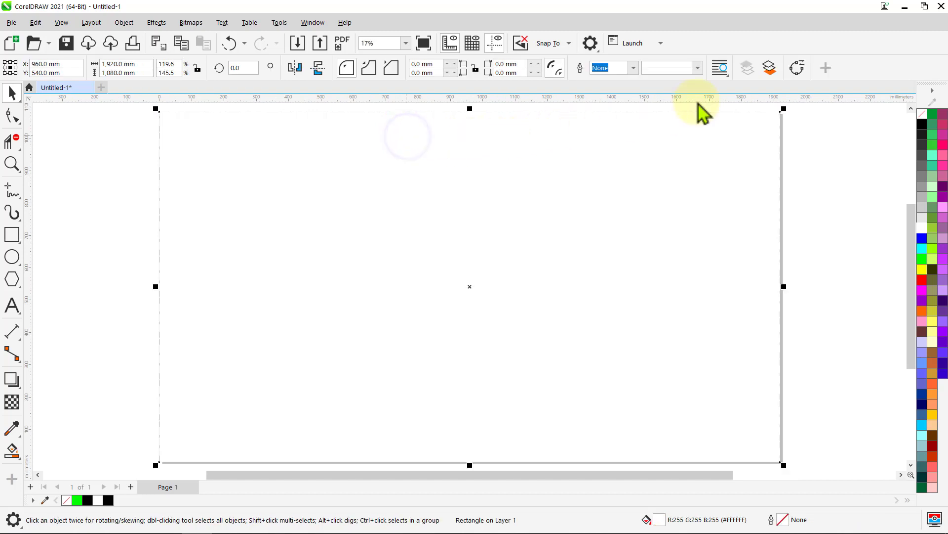
click(769, 69)
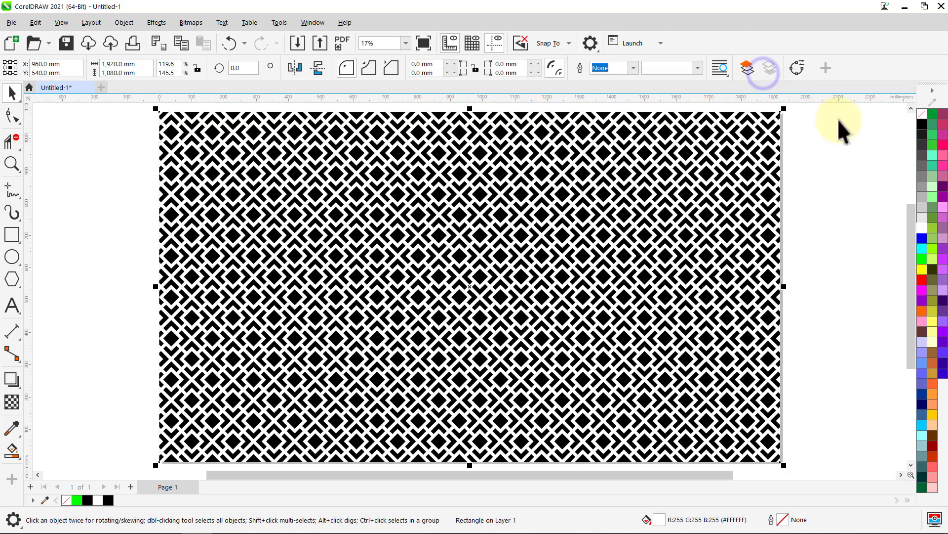
Step: Group the cropped pattern with the white rectangle and show the result as a full-screen preview
click(893, 111)
key(ctrl+a)
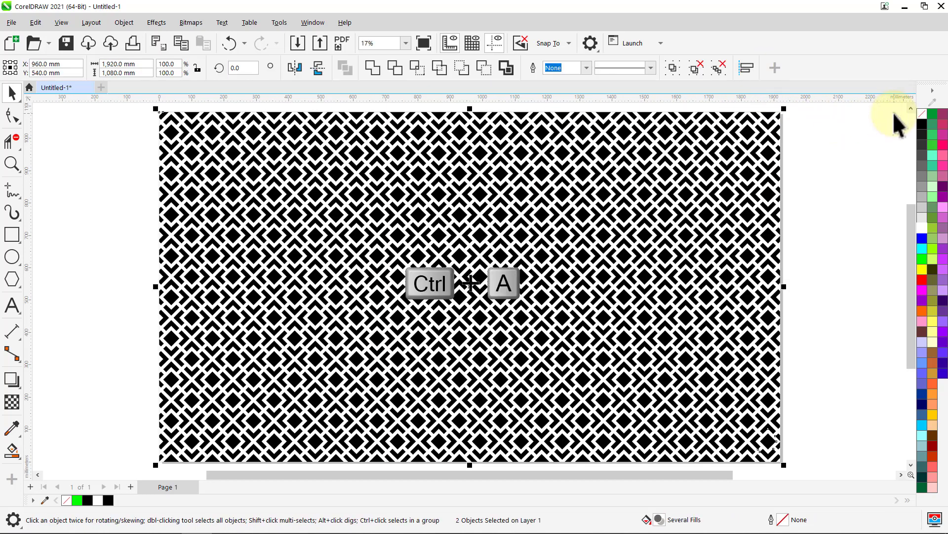
key(ctrl+g)
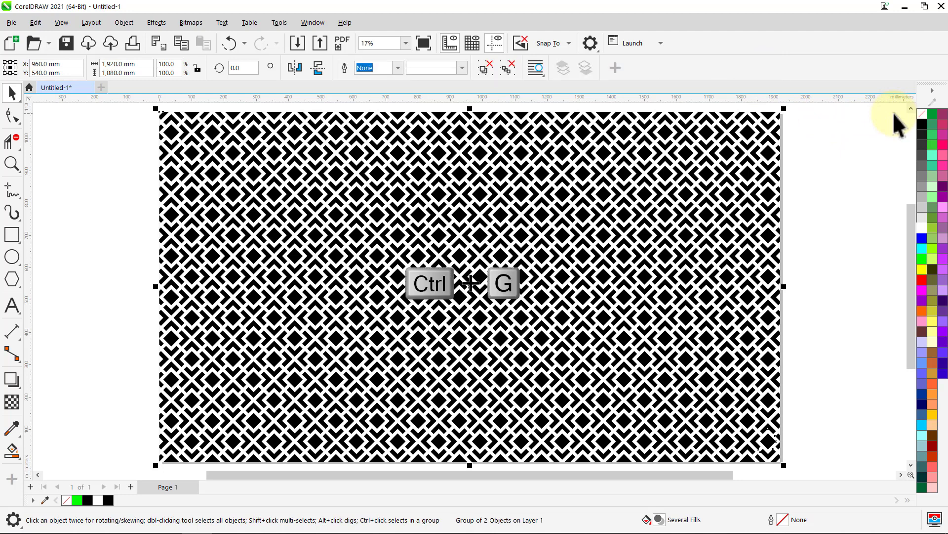
click(893, 112)
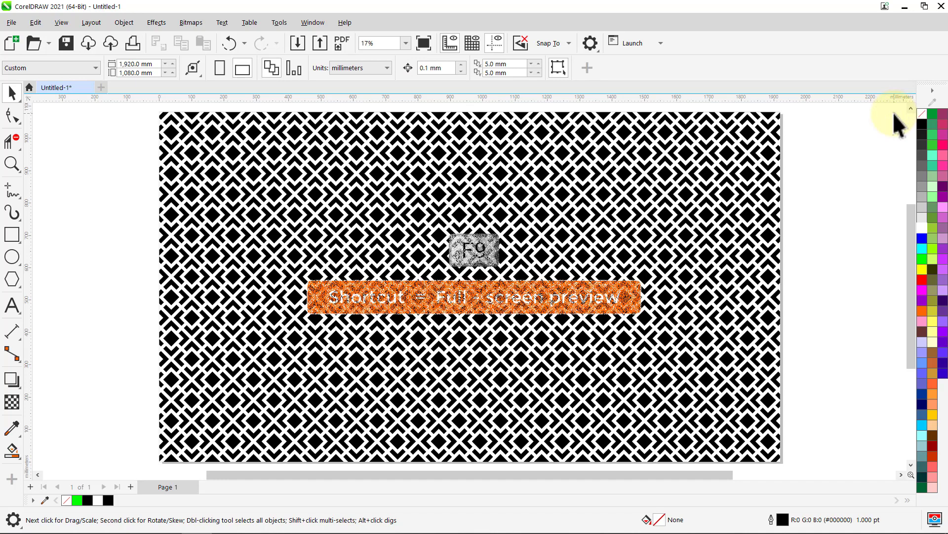
key(F9)
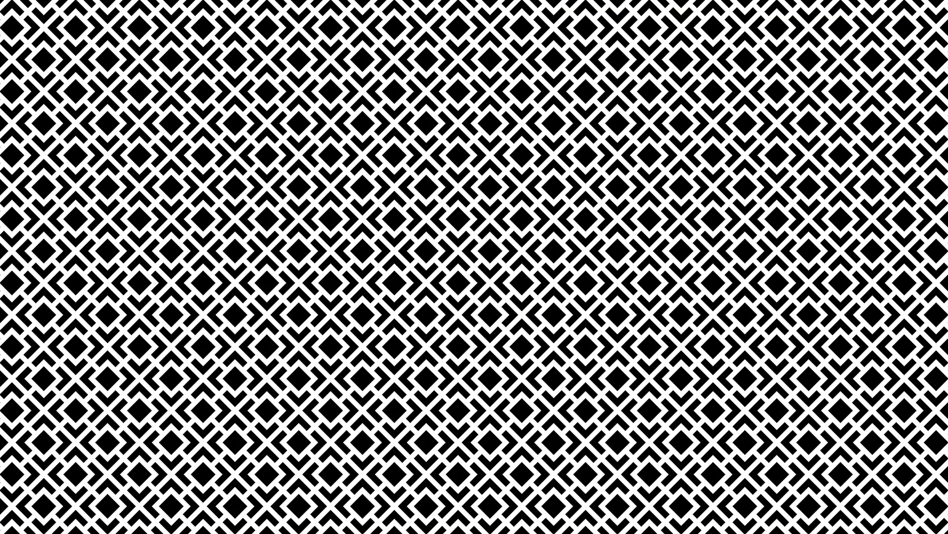